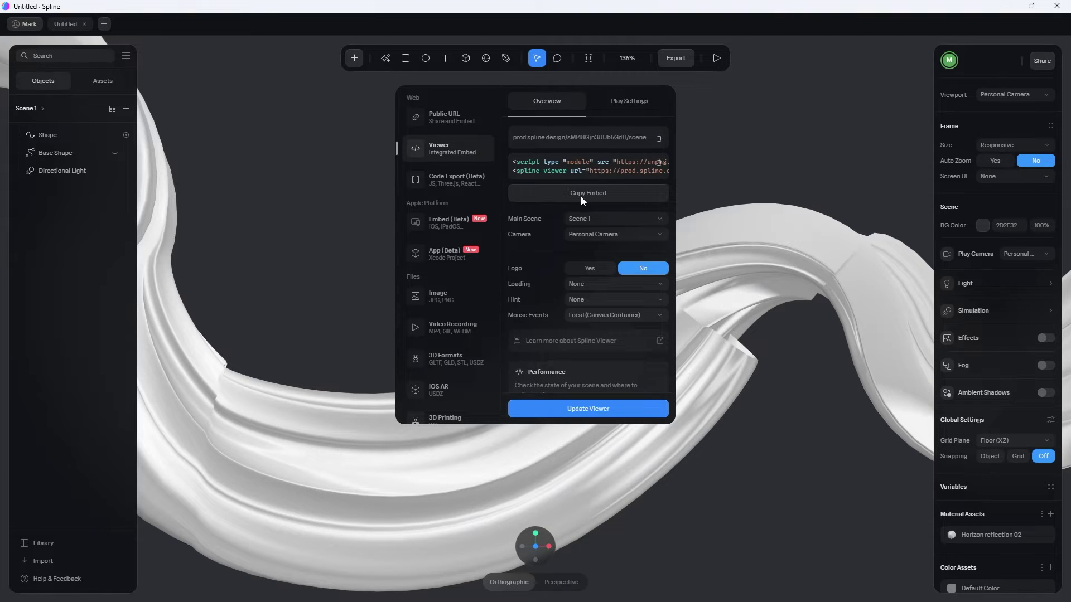
# - Copy the Spline viewer embed code for Scene 1, leaving the wave shape unchanged
pyautogui.click(580, 195)
pyautogui.click(820, 245)
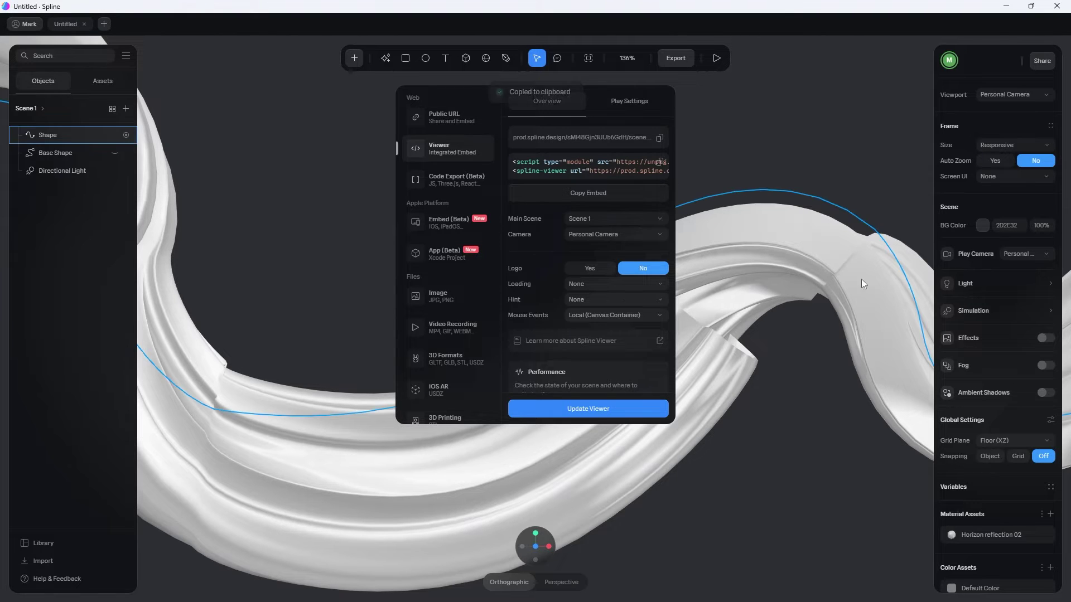
pyautogui.press('Escape')
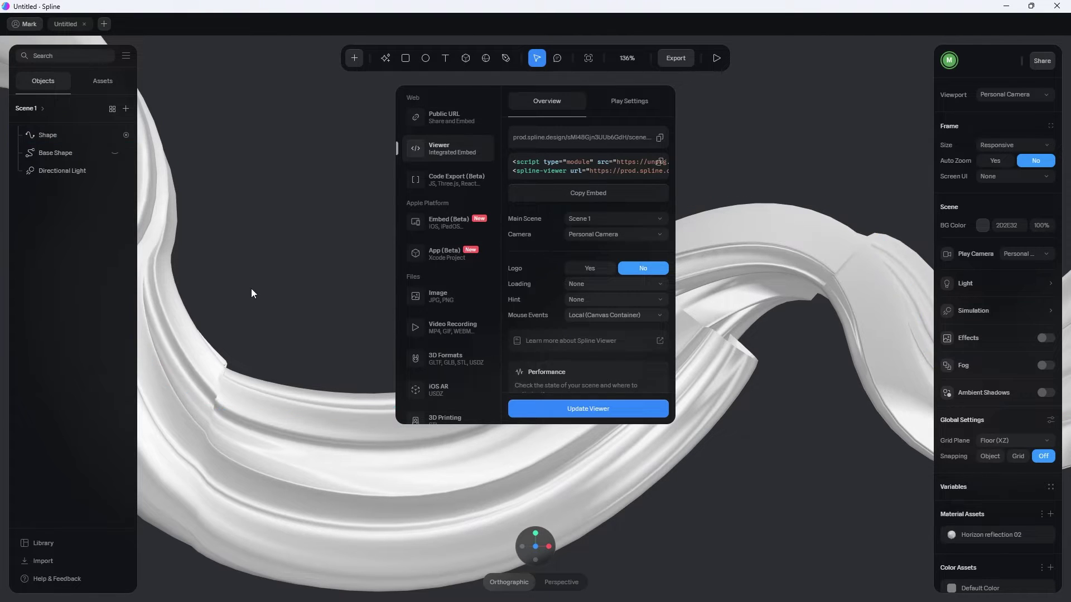
pyautogui.click(171, 240)
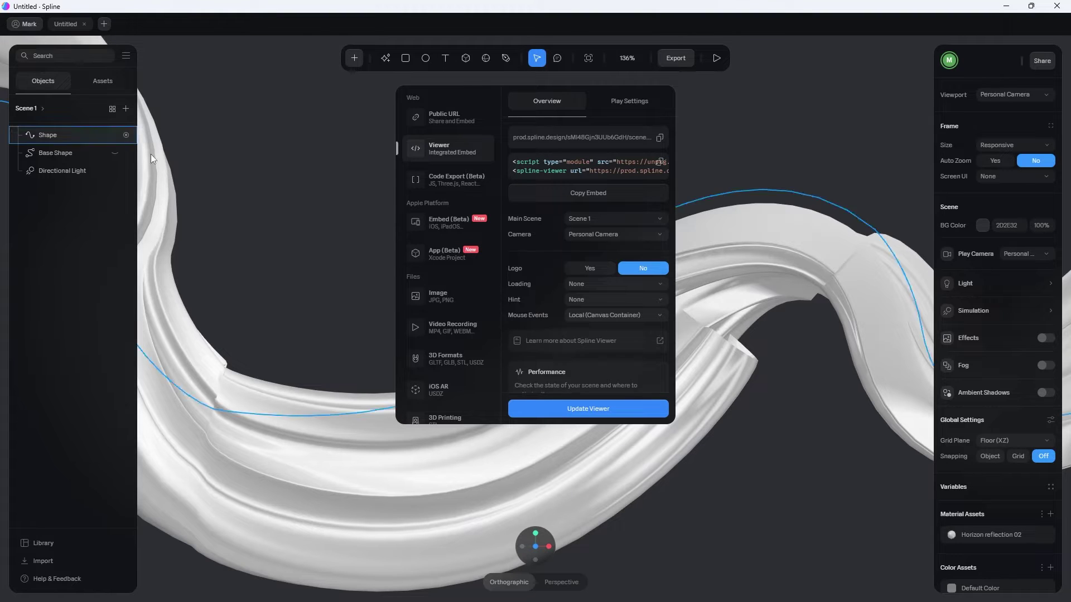
pyautogui.press('Escape')
pyautogui.click(826, 234)
pyautogui.click(734, 140)
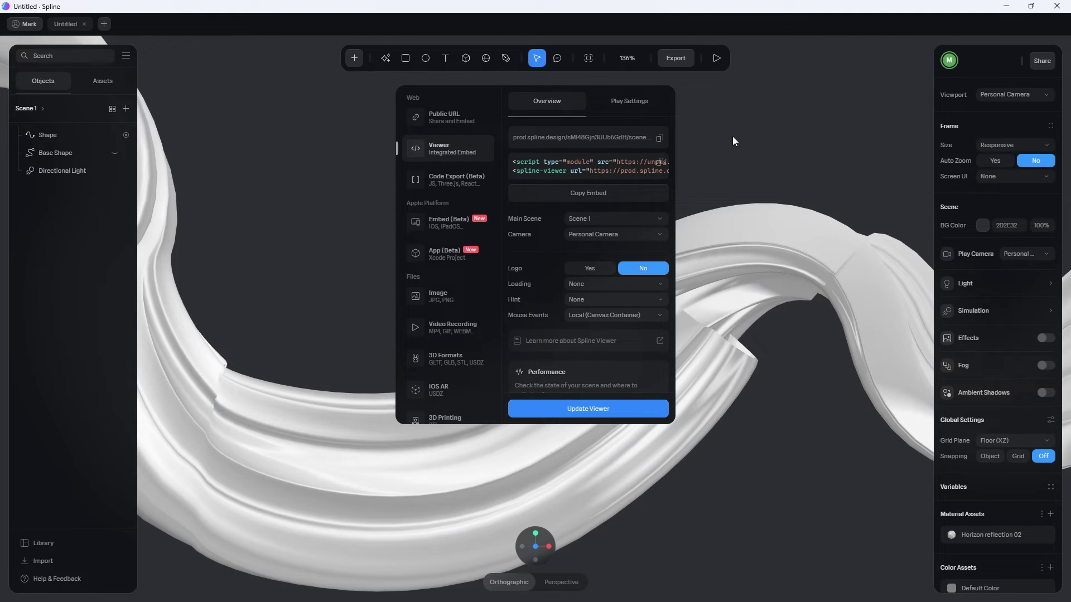
# - Turn off the classic image background overlay on the orange section container
pyautogui.click(1006, 7)
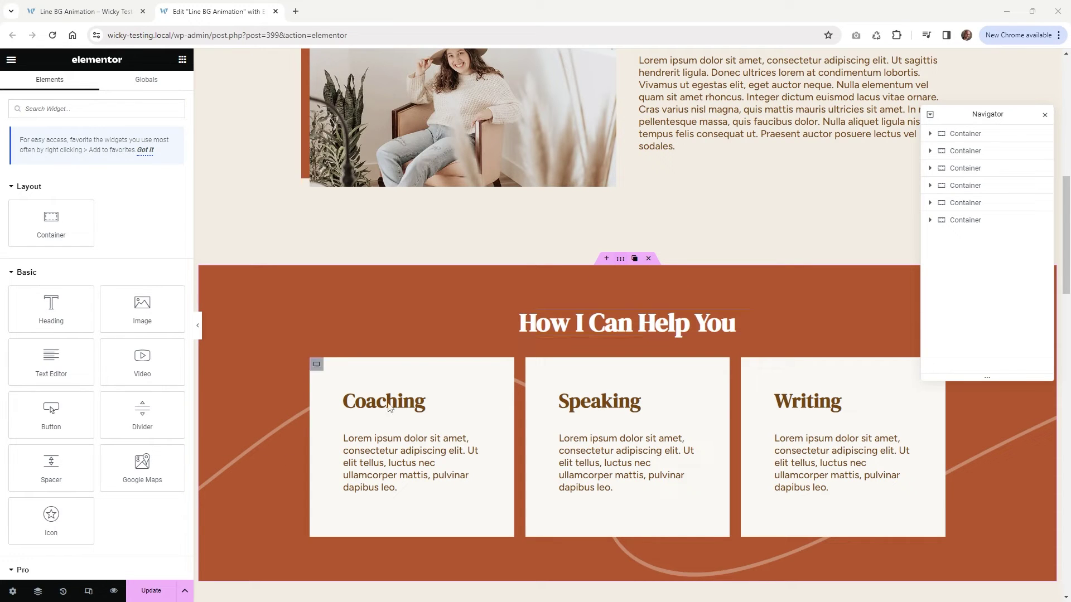
pyautogui.click(621, 259)
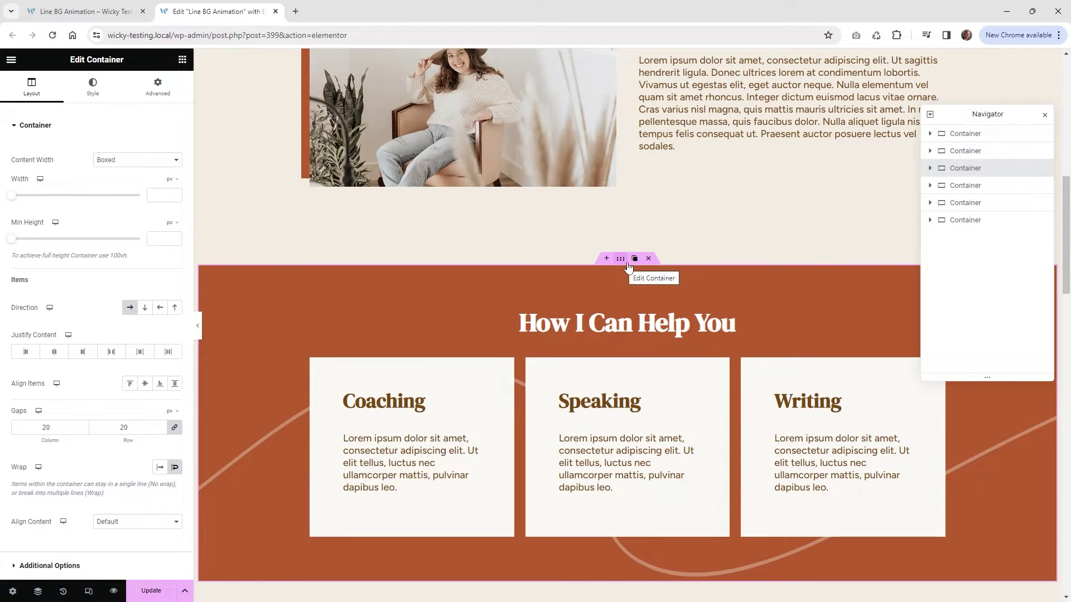
pyautogui.click(930, 168)
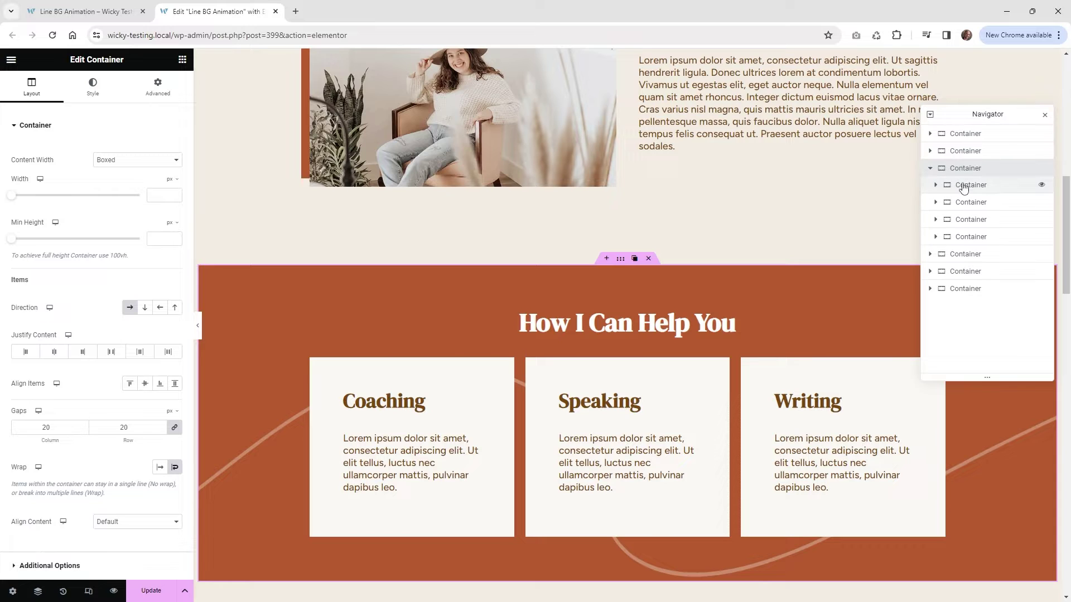
pyautogui.click(95, 92)
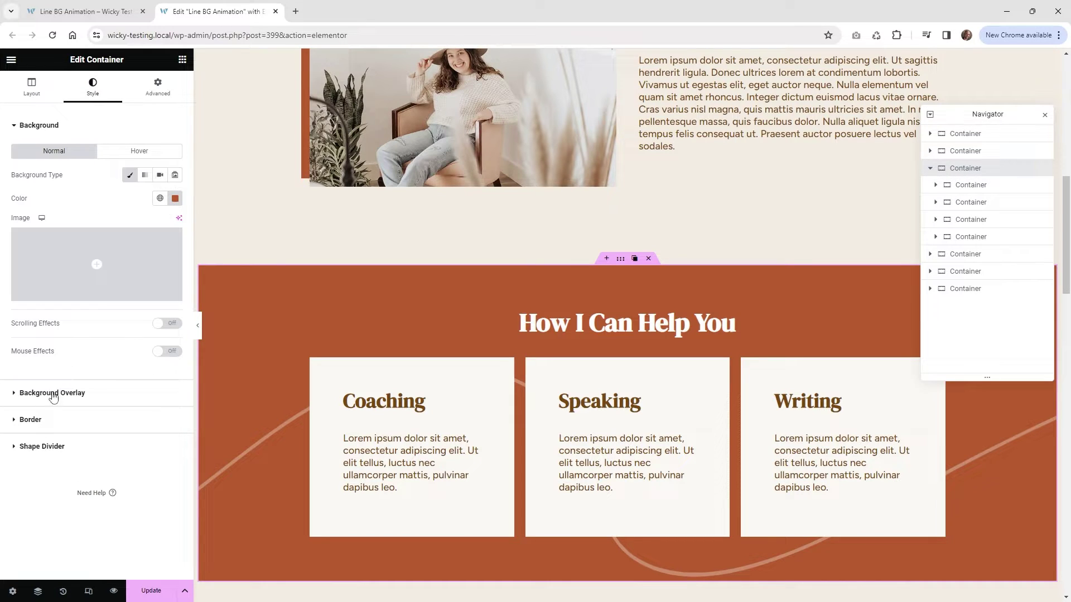
pyautogui.click(53, 393)
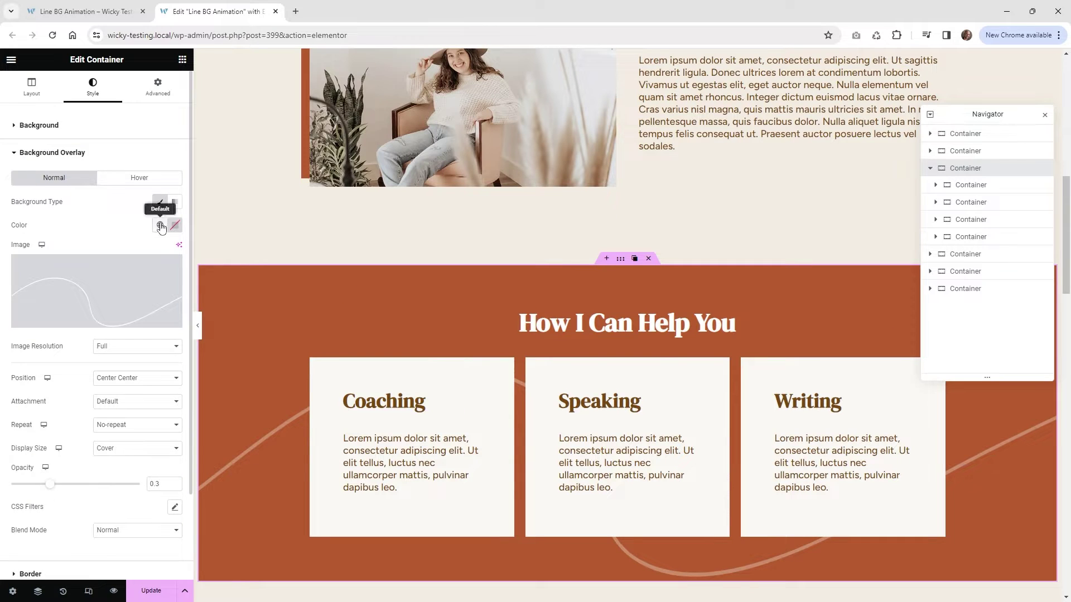
pyautogui.click(159, 203)
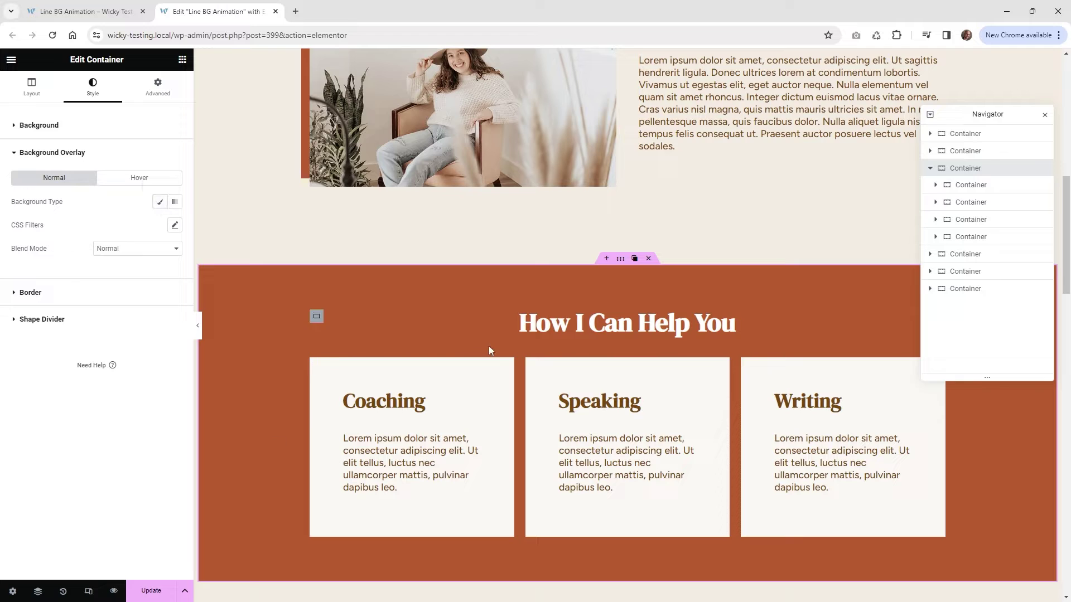
pyautogui.click(975, 192)
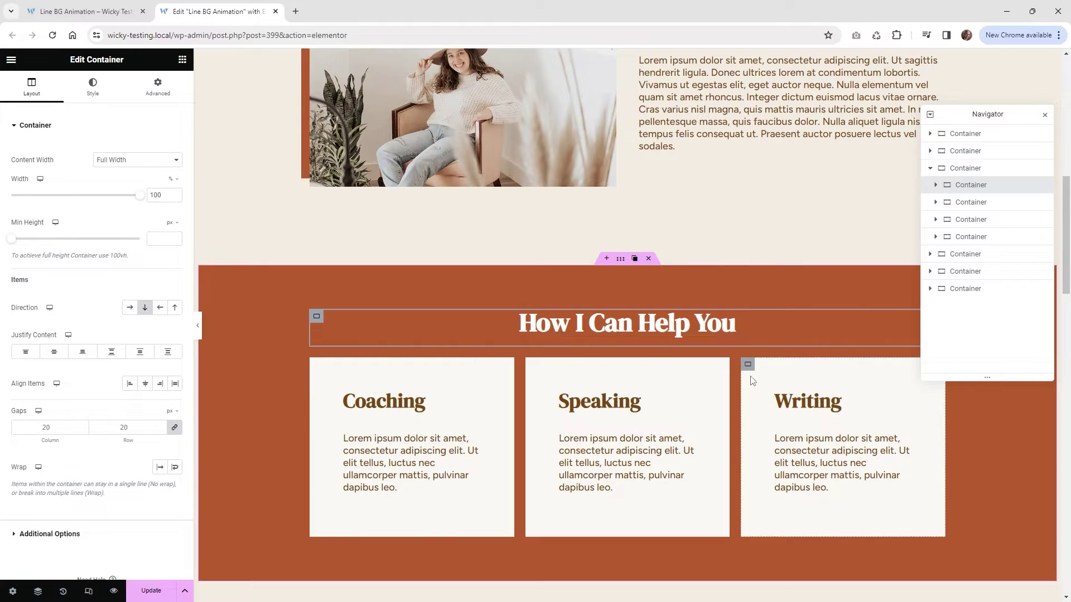
# - Add an HTML widget above the heading and move it to the section's top level
pyautogui.click(183, 61)
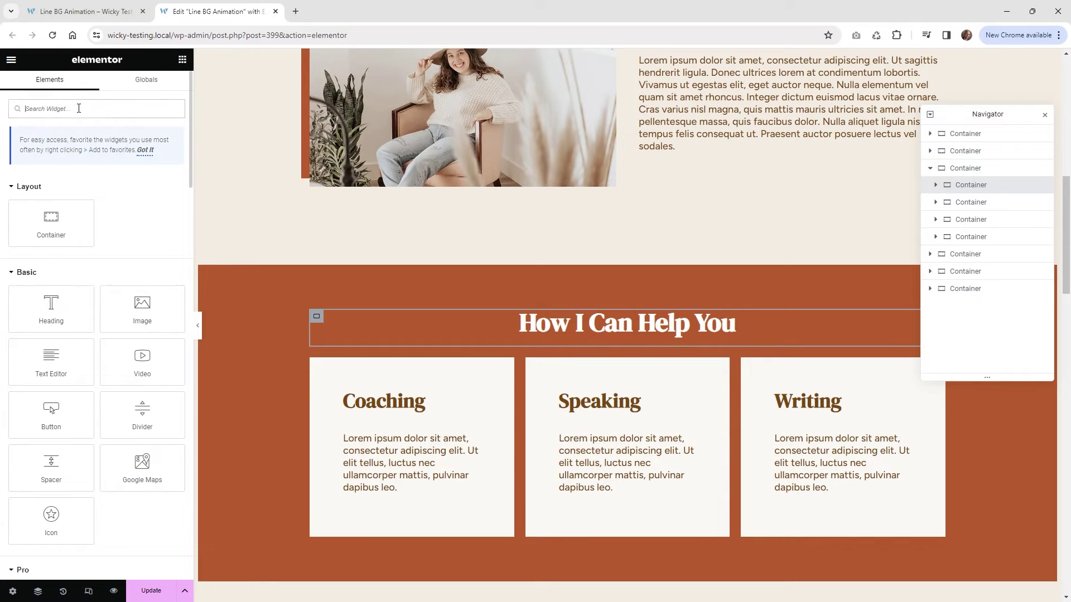
pyautogui.write('html')
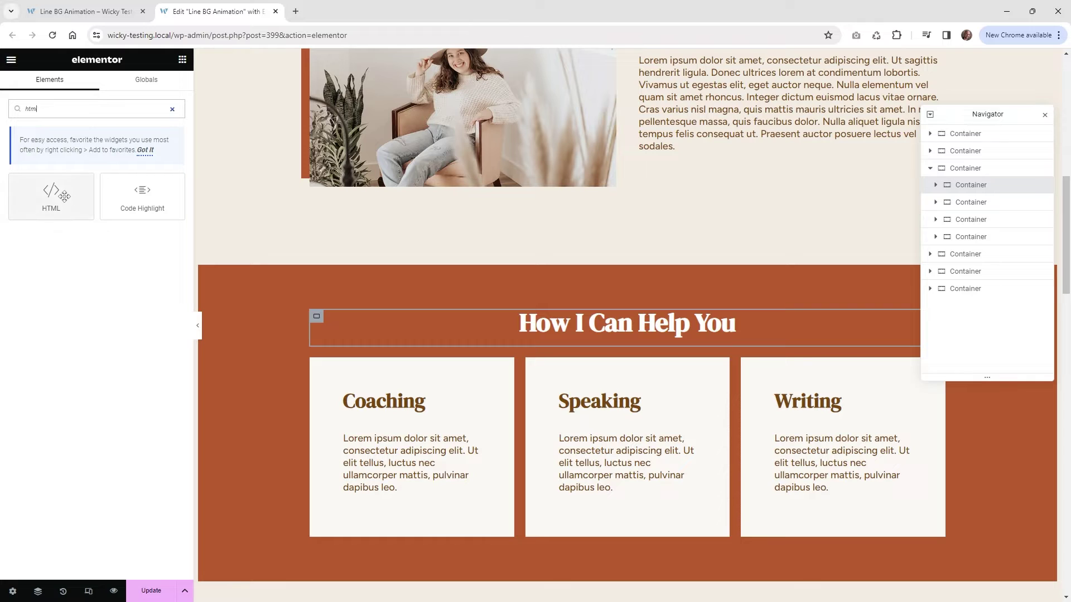
pyautogui.moveTo(50, 195); pyautogui.dragTo(625, 309)
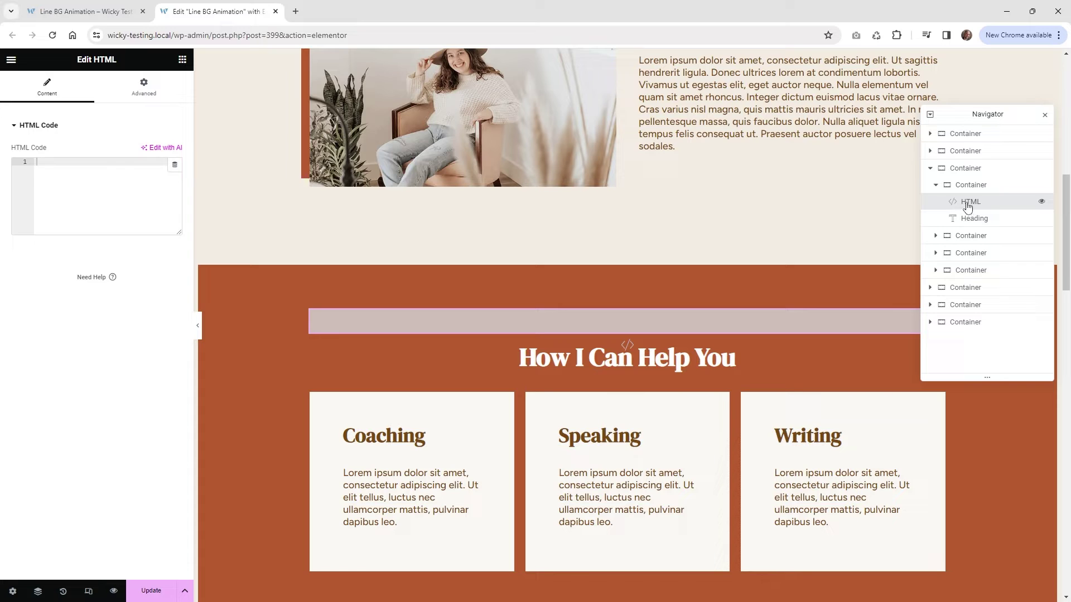
pyautogui.moveTo(968, 207); pyautogui.dragTo(948, 190)
pyautogui.click(937, 203)
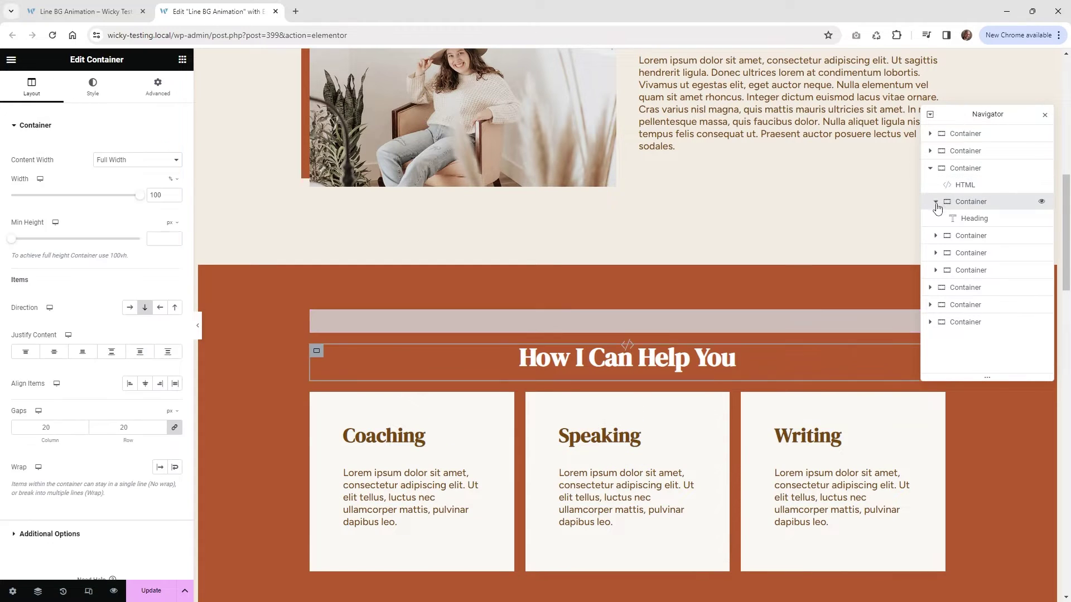
pyautogui.click(936, 203)
pyautogui.click(968, 176)
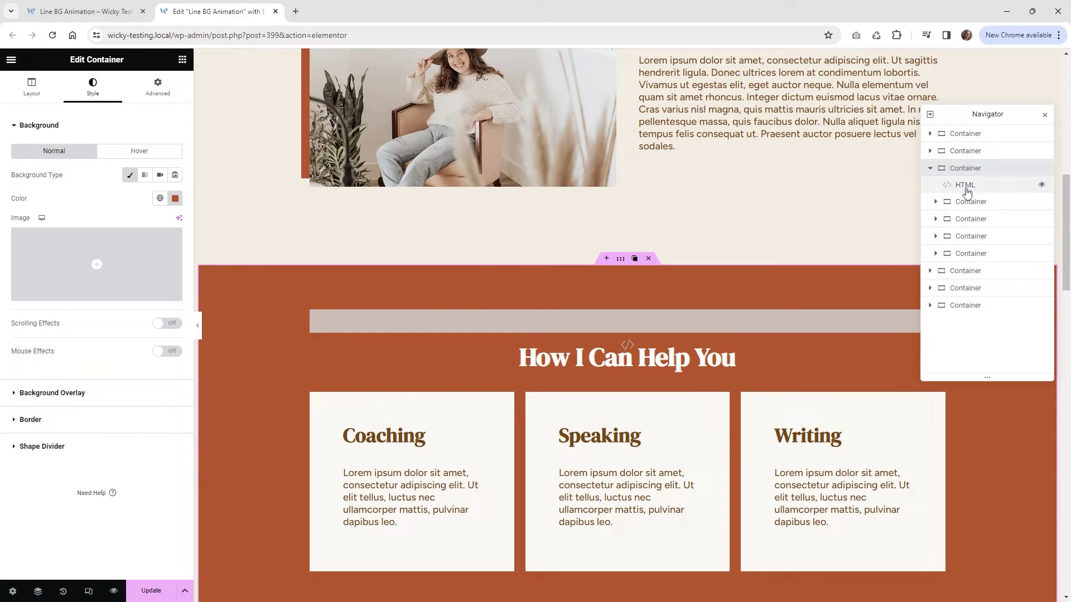
pyautogui.click(966, 188)
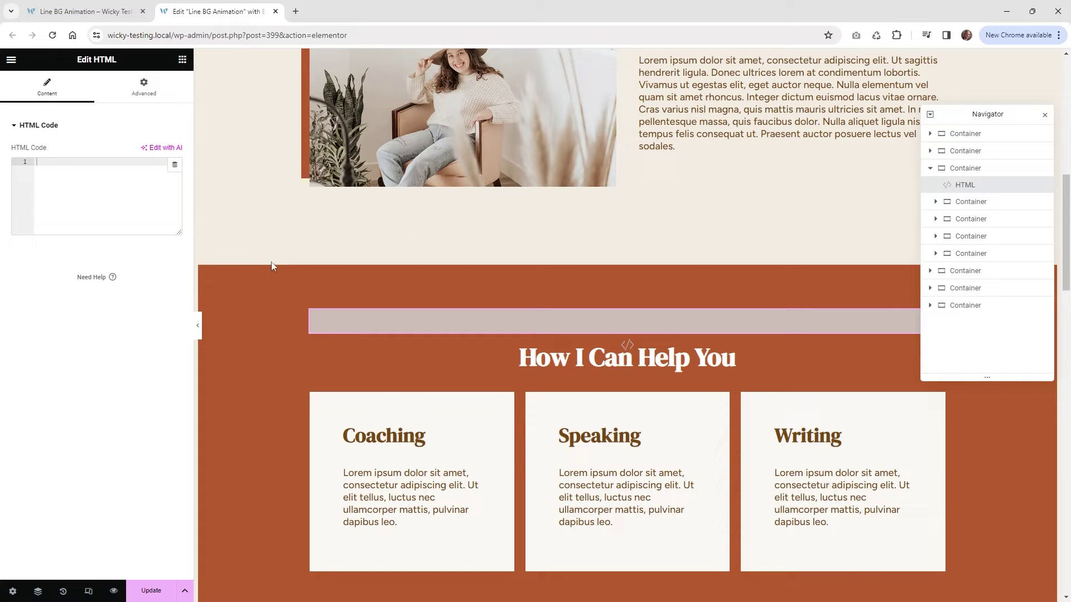
# - Paste the Spline viewer embed code into the HTML widget's HTML Code box
pyautogui.hotkey('ctrl', 'v')
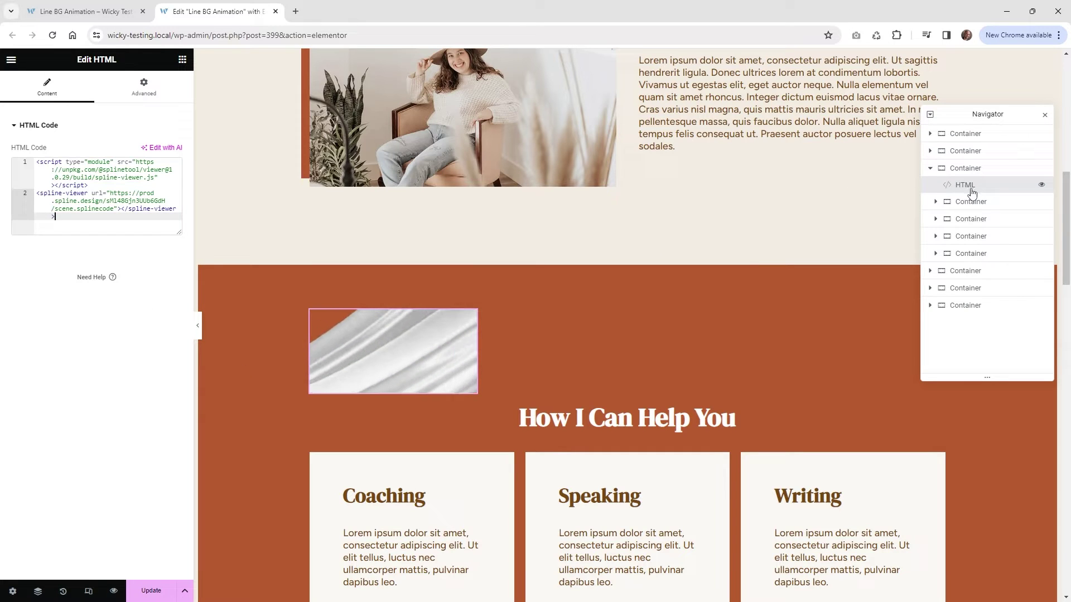
# - Set the HTML widget's Advanced > Layout position to Absolute
pyautogui.click(158, 95)
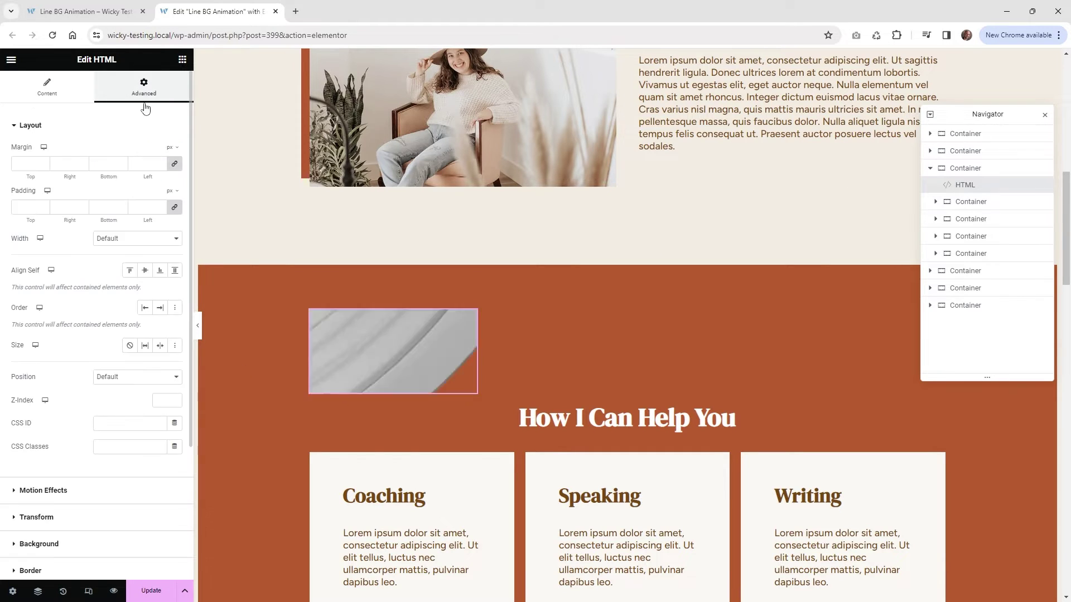
pyautogui.click(114, 381)
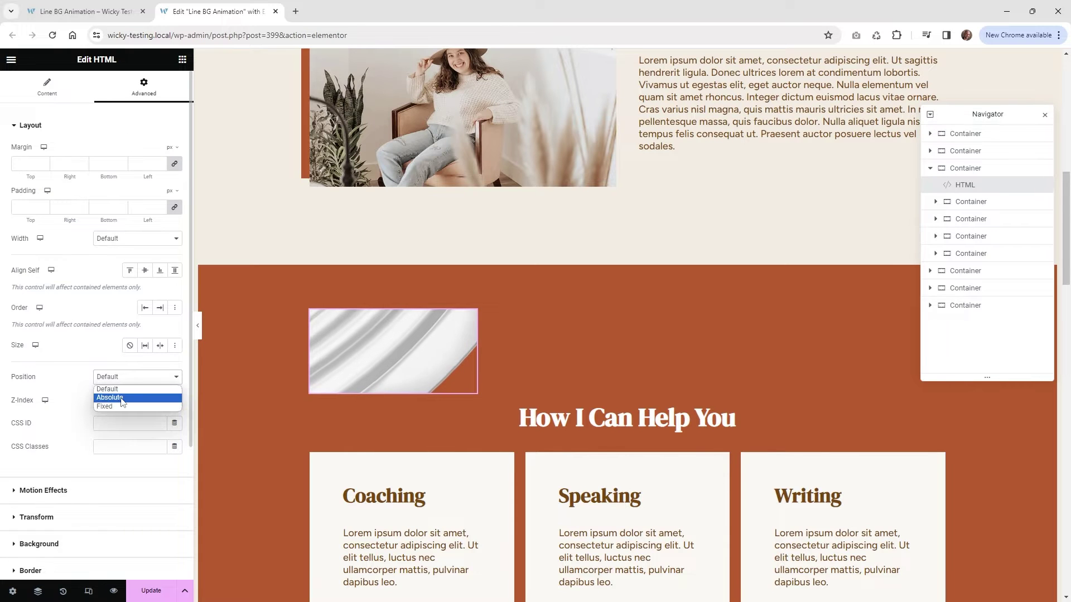
pyautogui.click(123, 401)
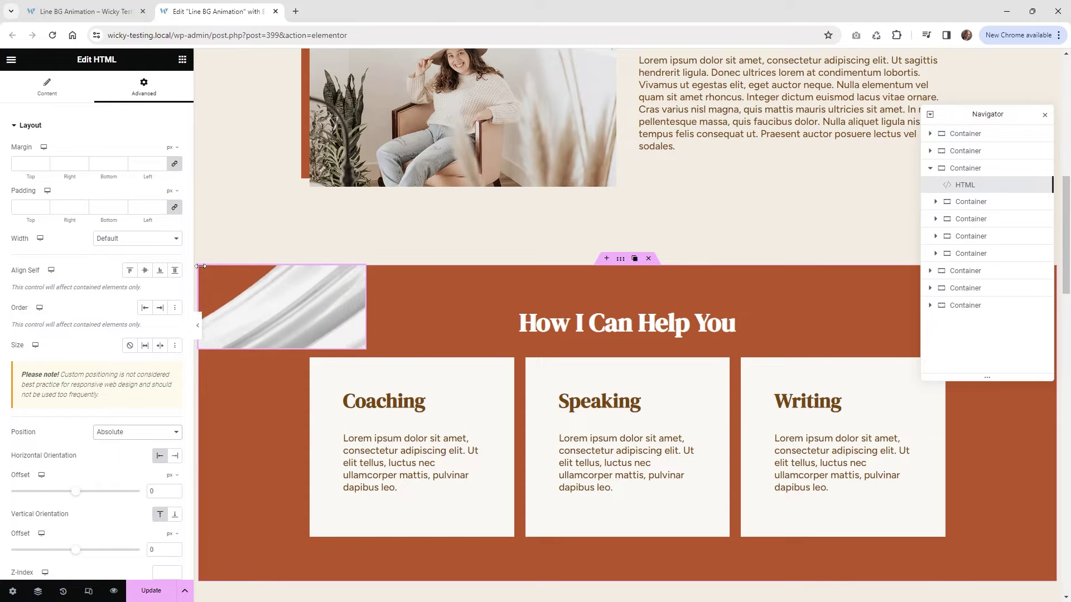
pyautogui.scroll(-6, 96, 290)
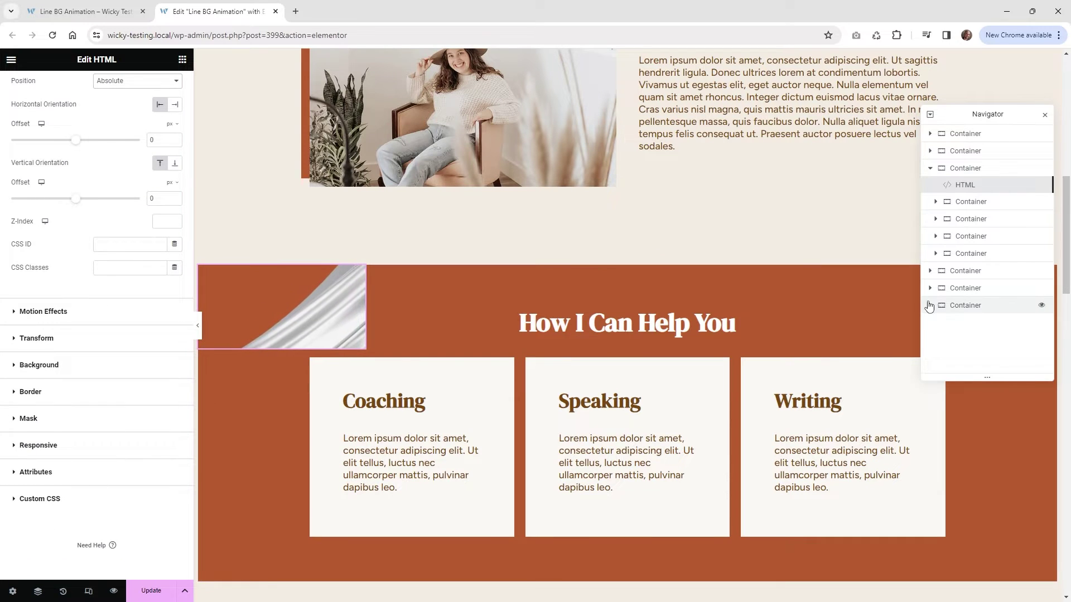
pyautogui.scroll(-1, 712, 345)
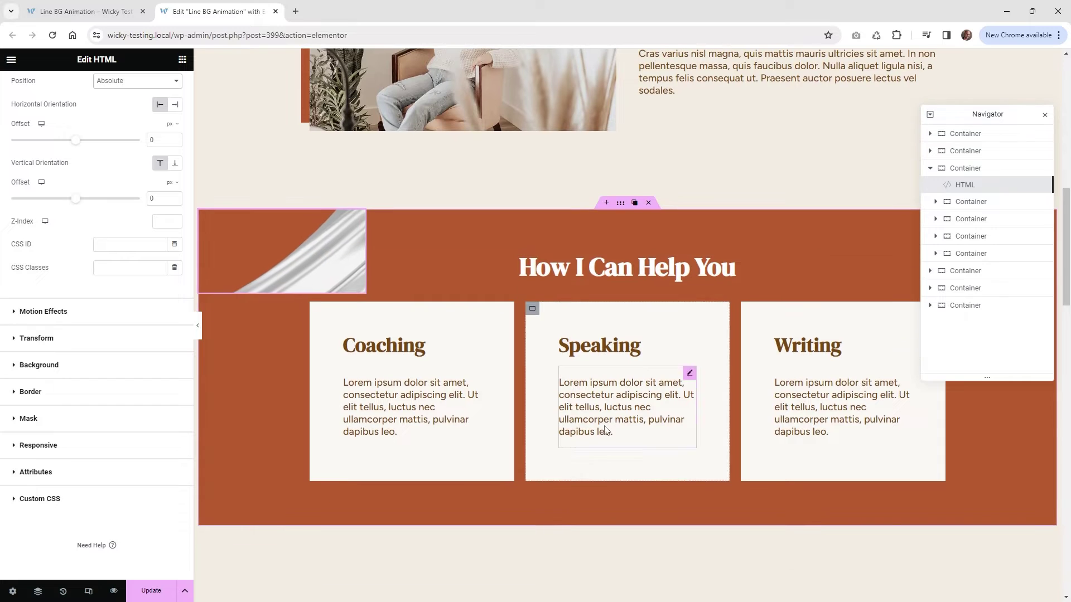
# - Give the HTML widget the custom CSS selector {width:100%;height:100%;}
pyautogui.click(39, 498)
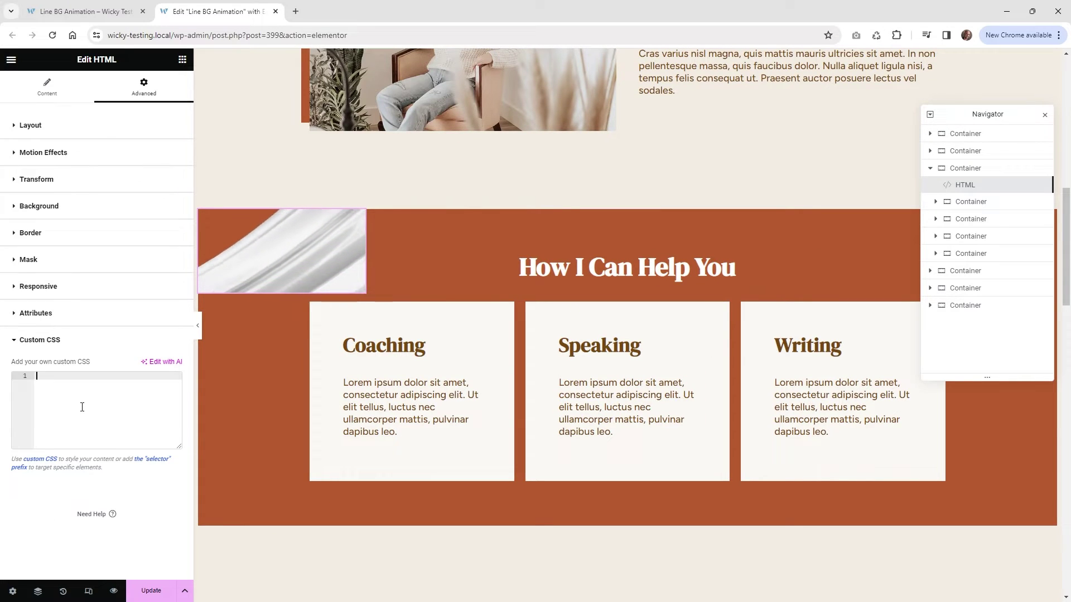
pyautogui.write('selector ')
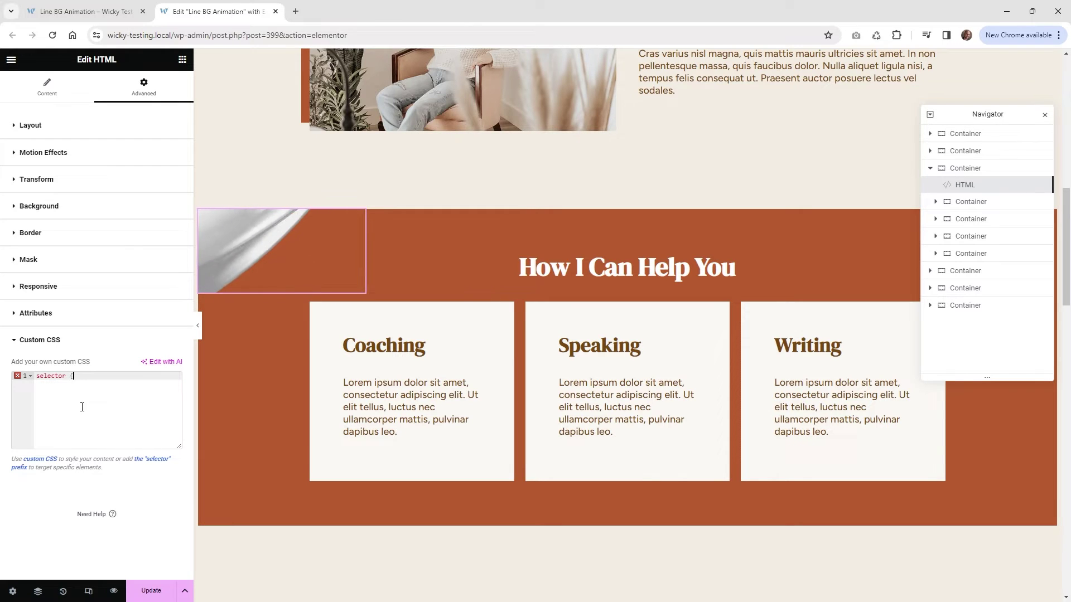
pyautogui.write('{width')
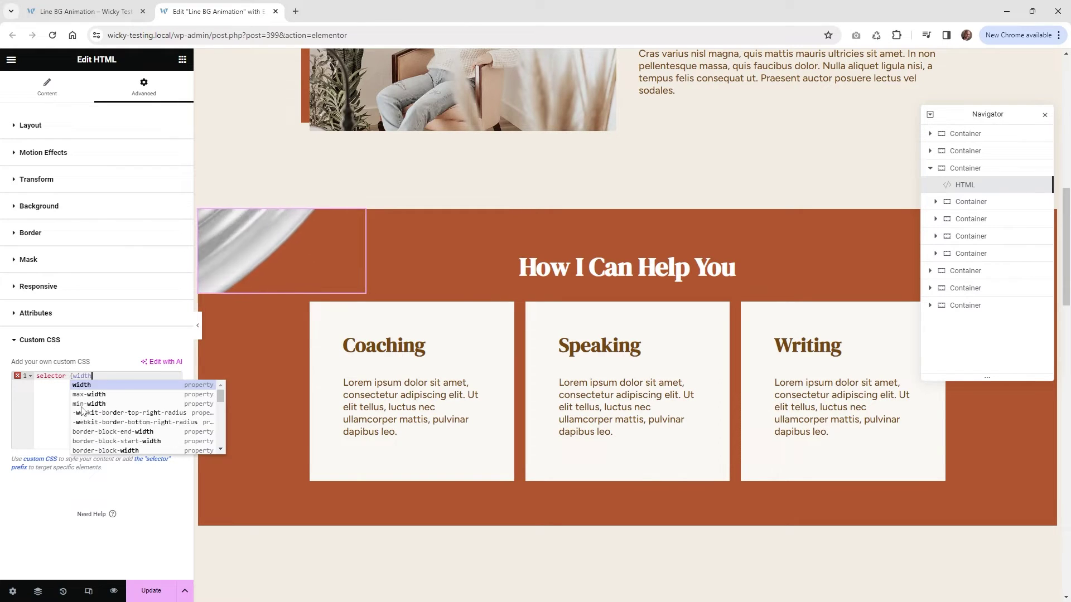
pyautogui.write(':100%')
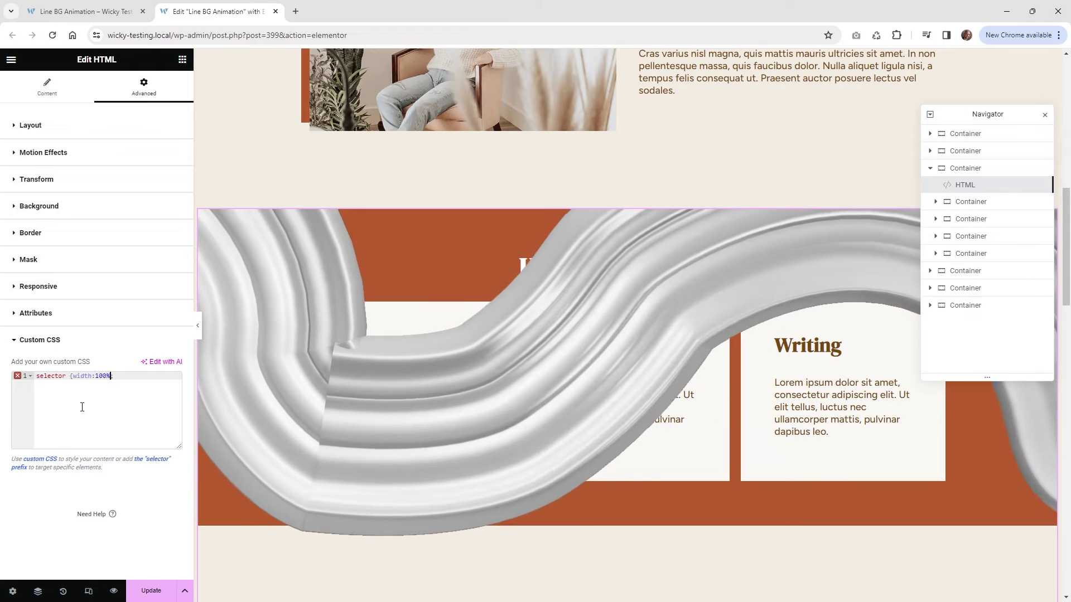
pyautogui.write(';')
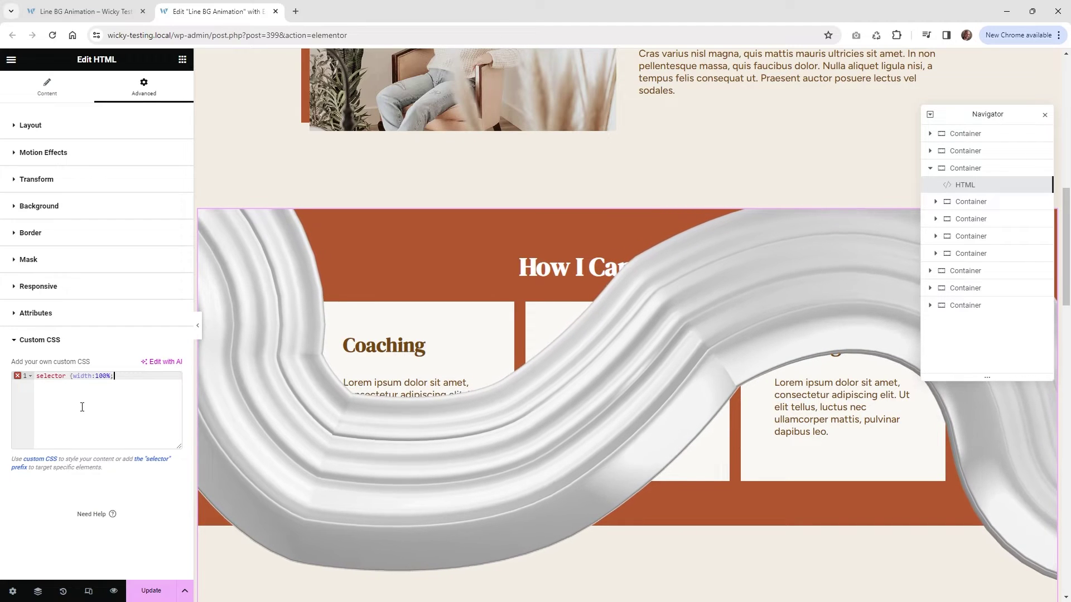
pyautogui.write('height:;')
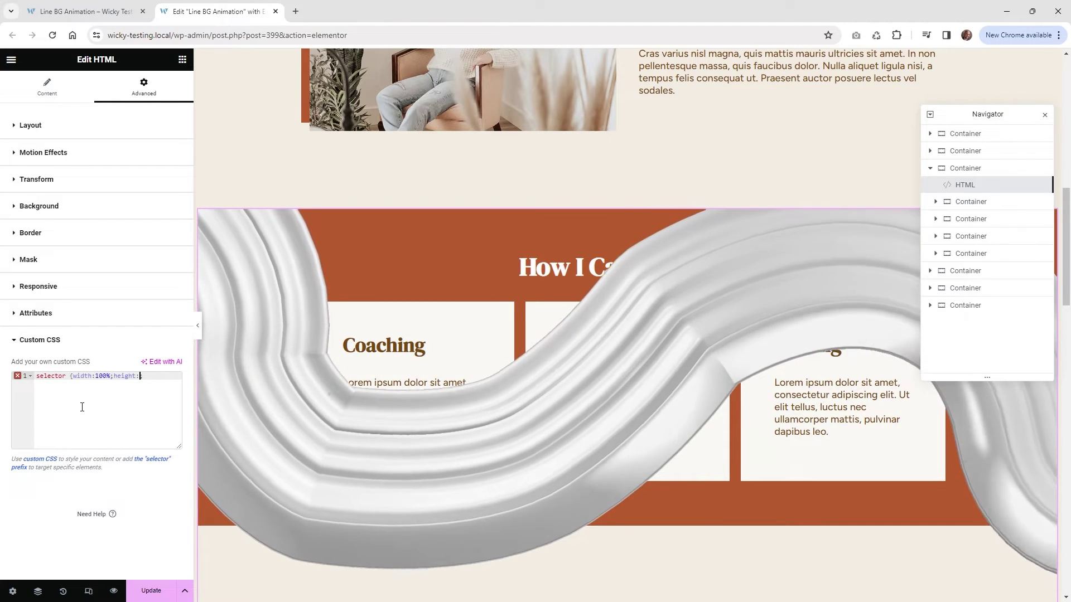
pyautogui.write('100%')
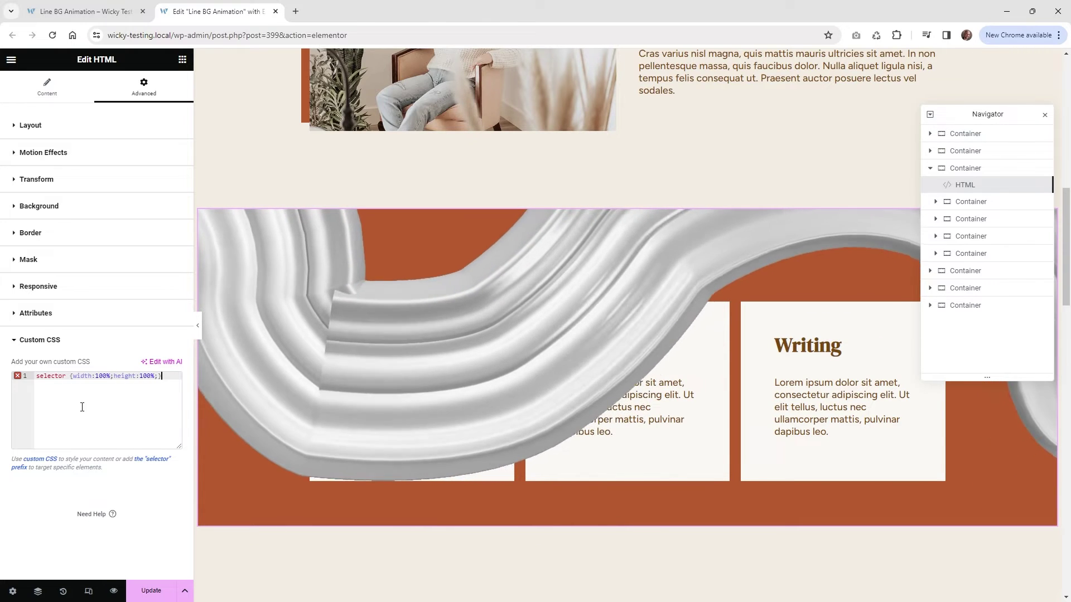
pyautogui.write('}')
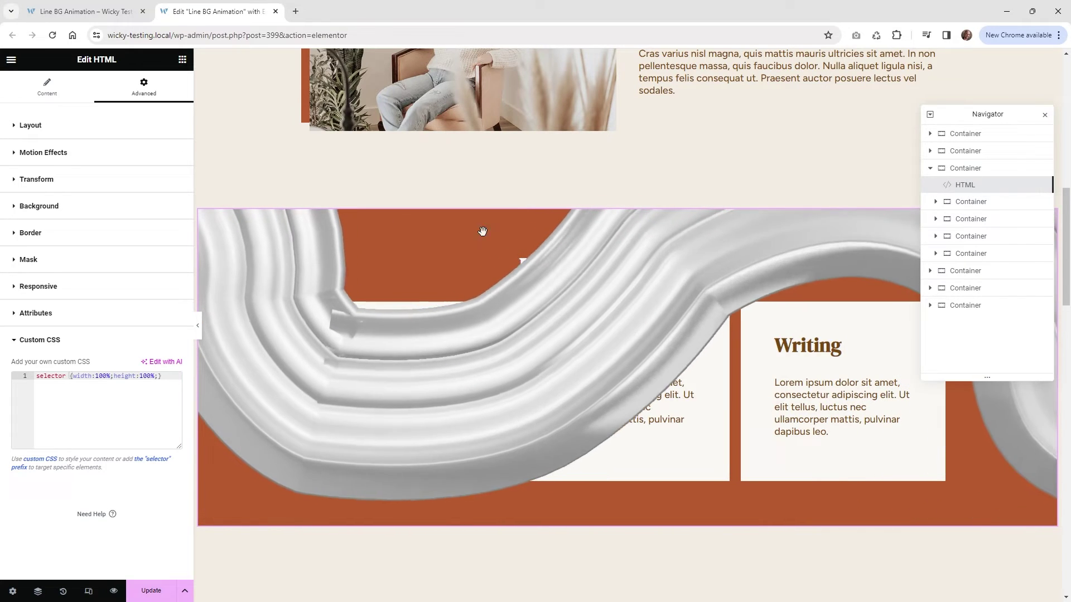
pyautogui.click(84, 127)
# - Give the Coaching card container a Z-Index of 2
pyautogui.scroll(-3, 93, 438)
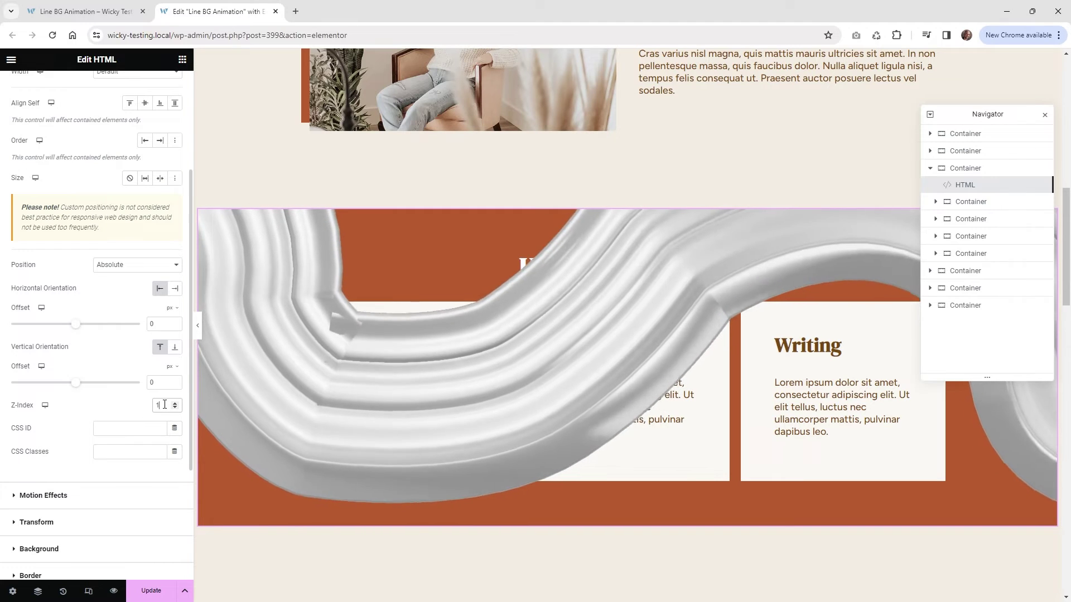
pyautogui.click(984, 205)
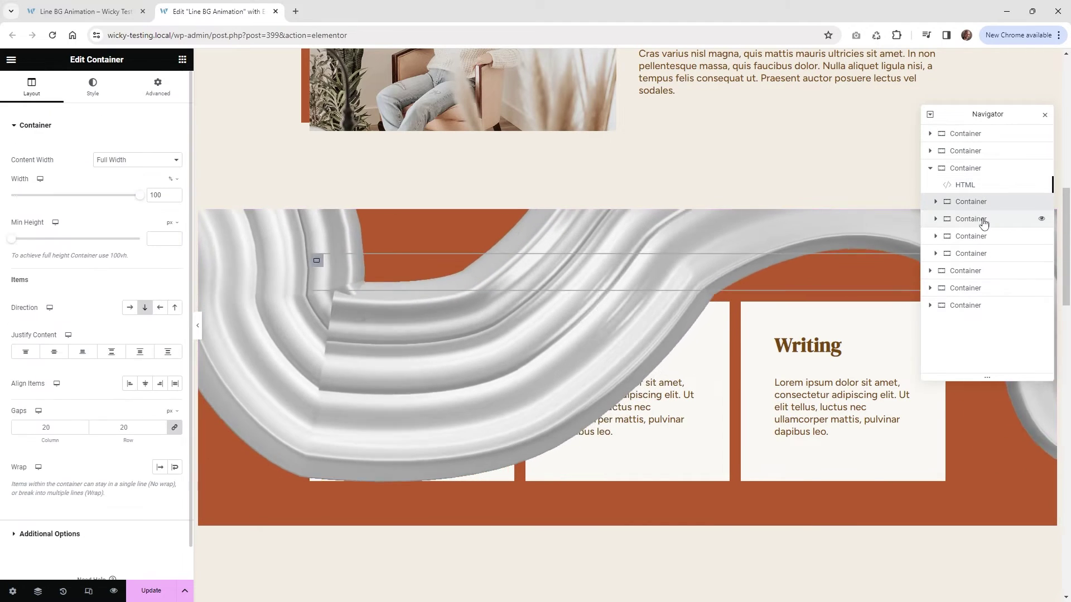
pyautogui.click(158, 87)
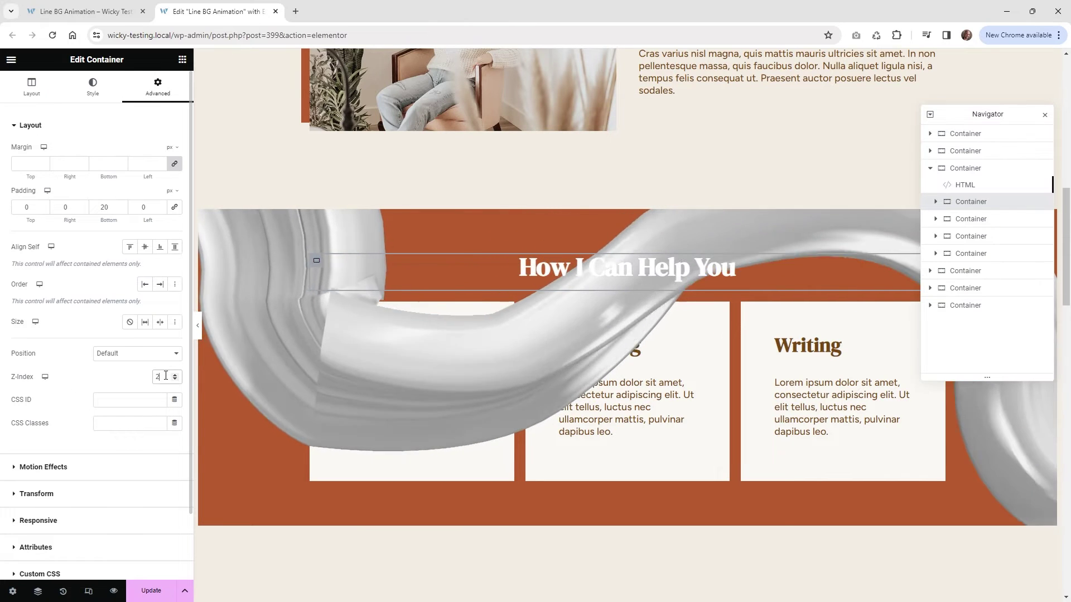
pyautogui.click(980, 221)
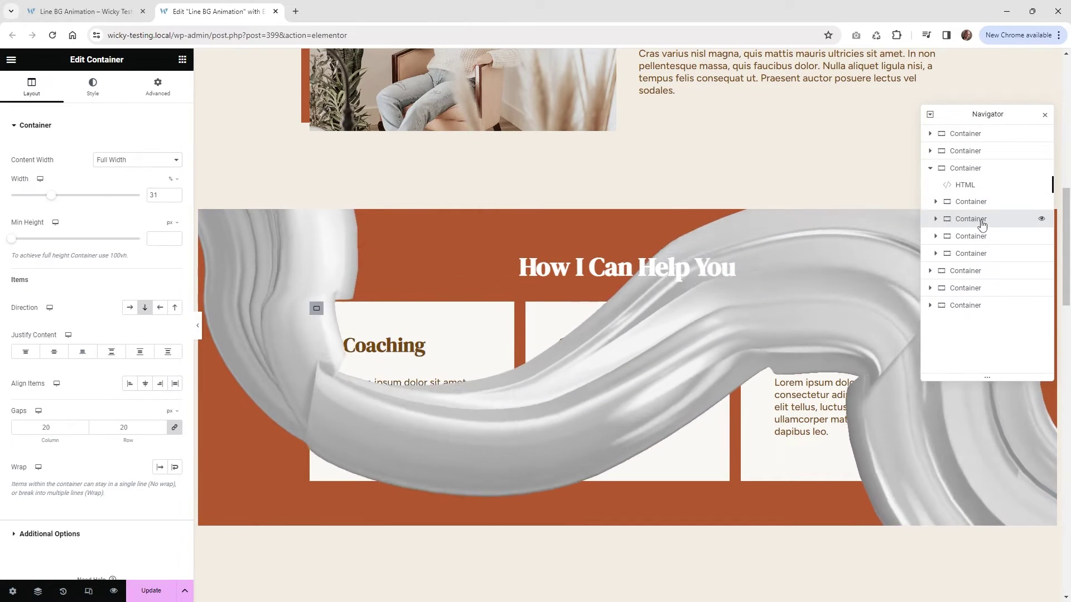
pyautogui.click(157, 87)
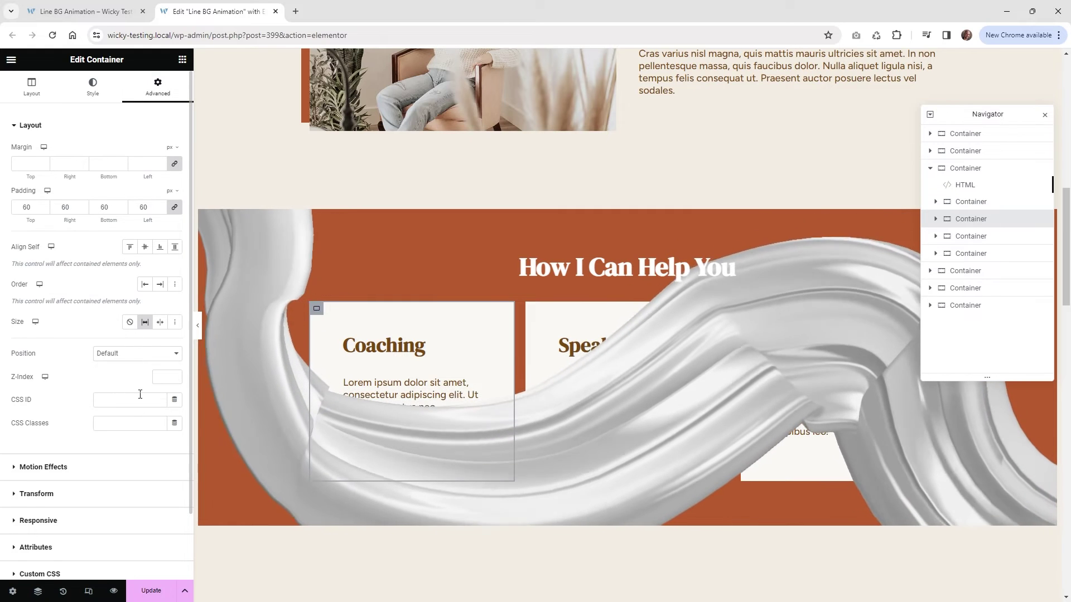
pyautogui.click(162, 377)
pyautogui.write('2')
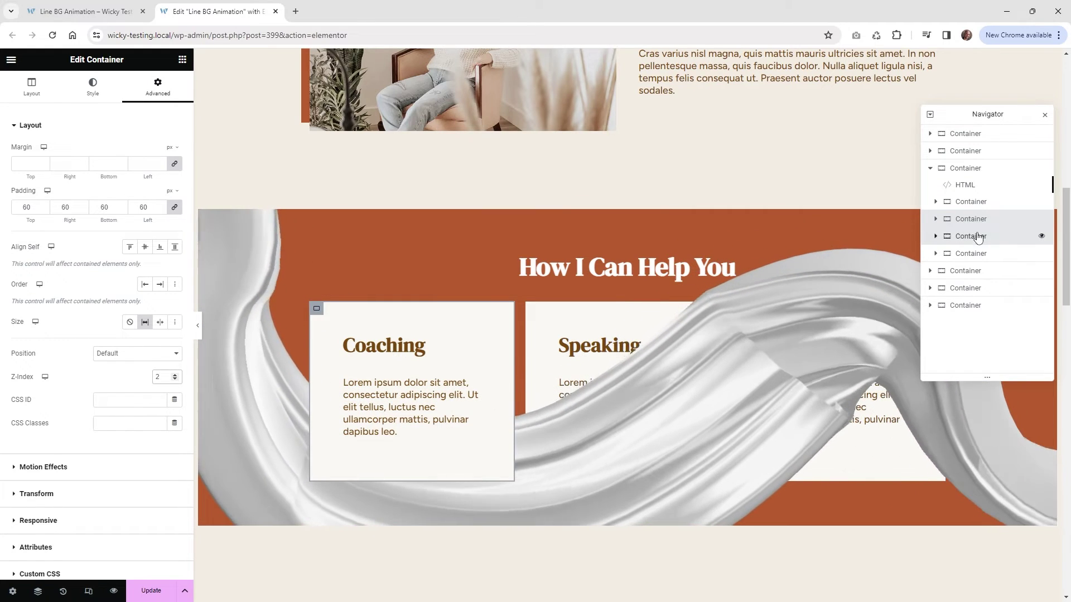
# - Set Z-Index 2 on the Speaking and Writing card containers as well
pyautogui.click(977, 236)
pyautogui.click(158, 87)
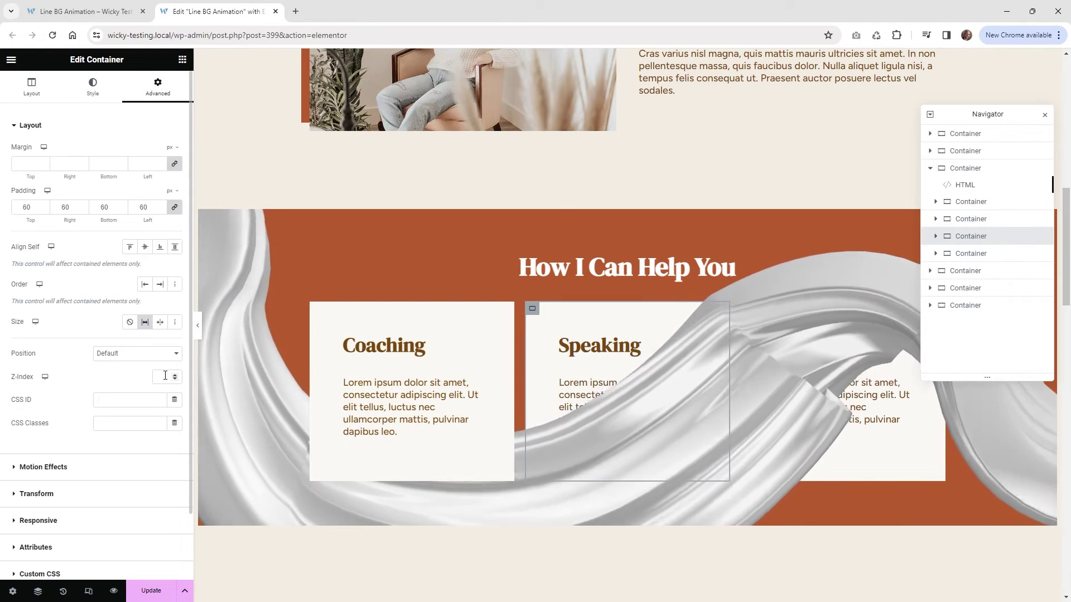
pyautogui.click(165, 377)
pyautogui.write('2')
pyautogui.click(959, 253)
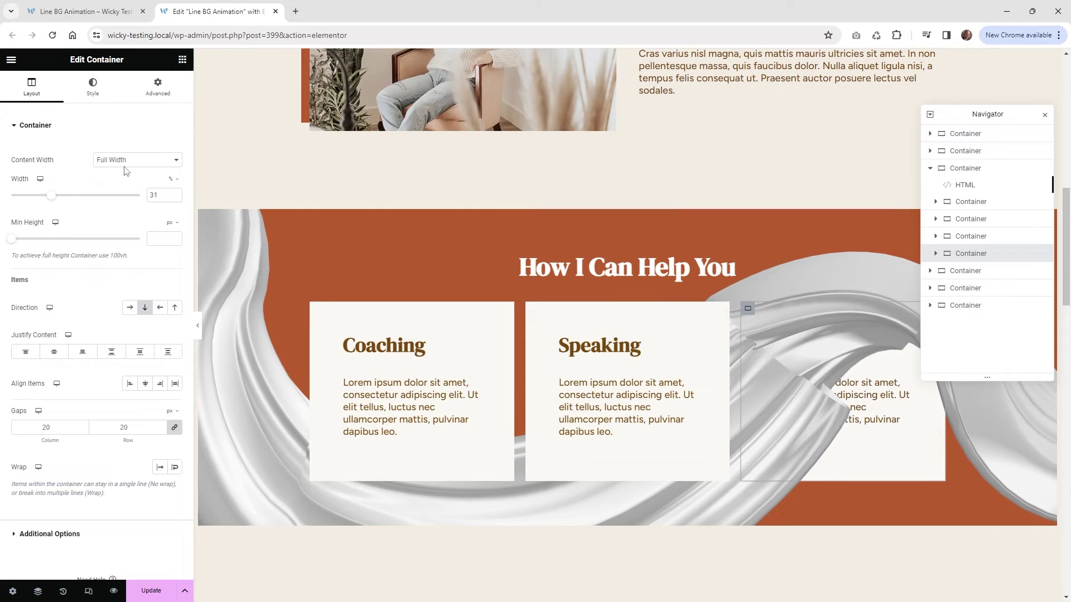
pyautogui.click(161, 86)
pyautogui.click(163, 373)
pyautogui.write('2')
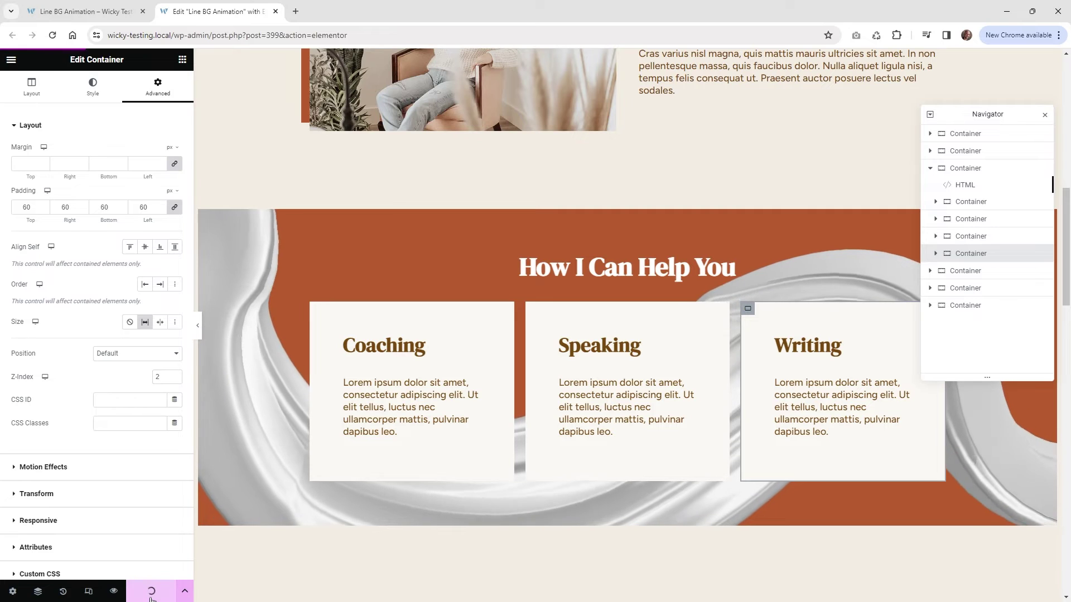
# - Preview the page in a new tab and scroll to the How I Can Help You section
pyautogui.click(114, 591)
pyautogui.scroll(-5, 1061, 163)
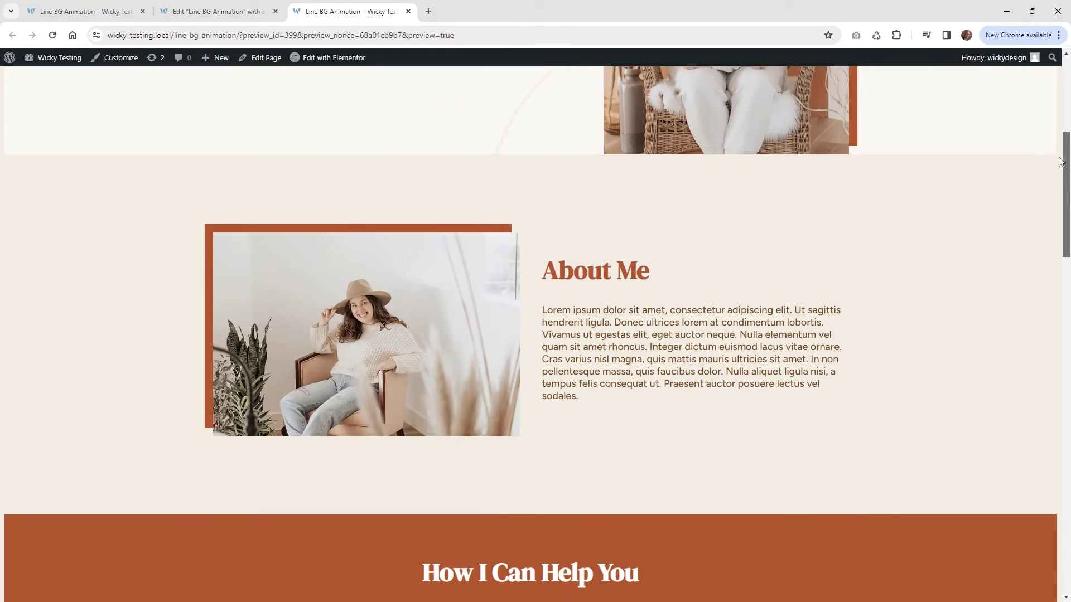
pyautogui.scroll(-4, 1061, 162)
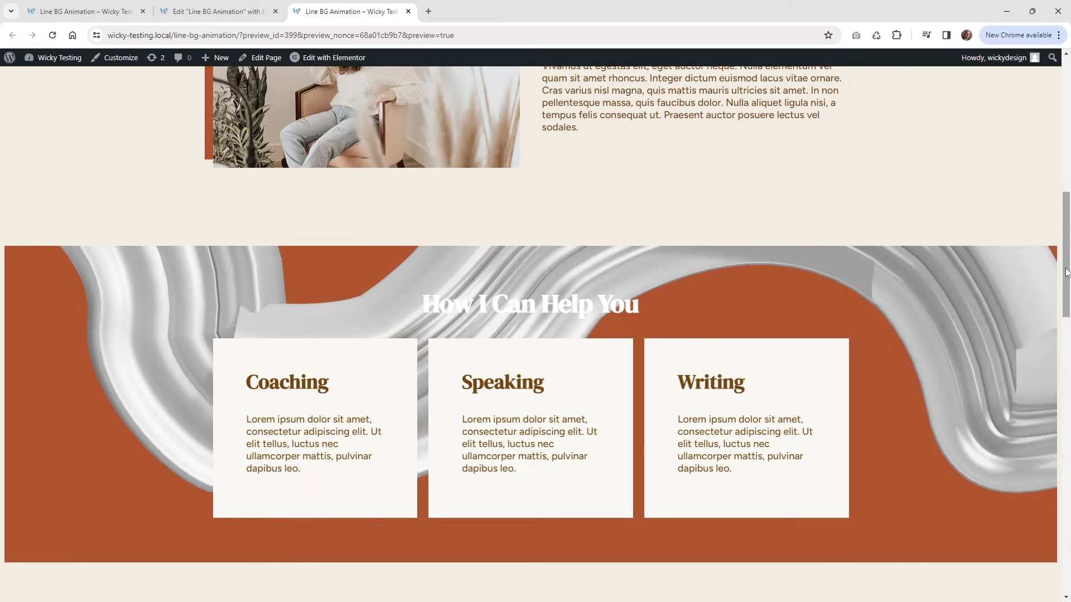
pyautogui.moveTo(1067, 274); pyautogui.dragTo(1056, 122)
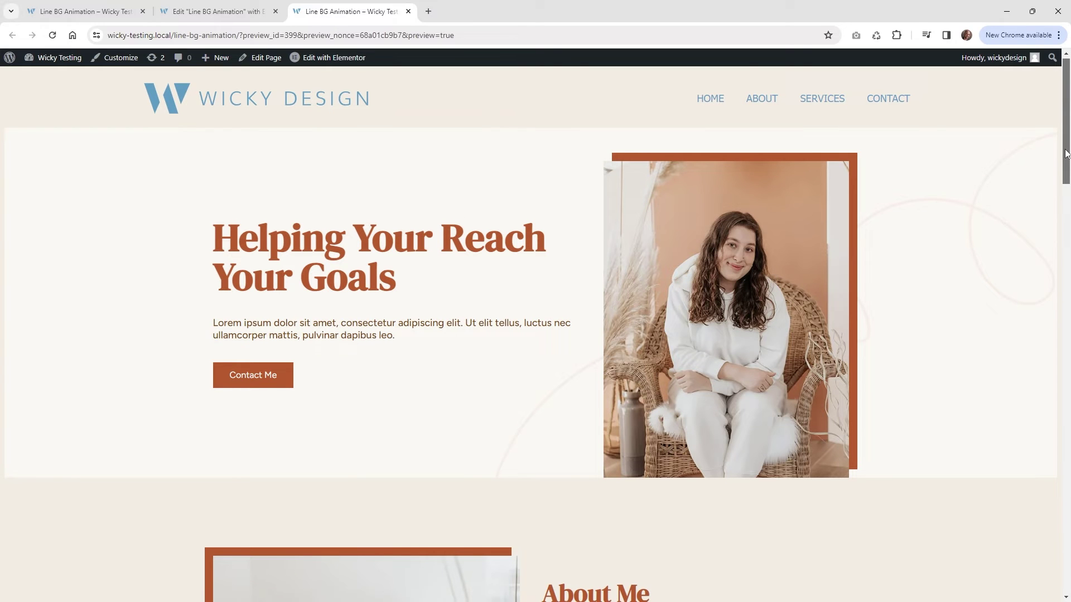
pyautogui.moveTo(1066, 153); pyautogui.dragTo(1066, 299)
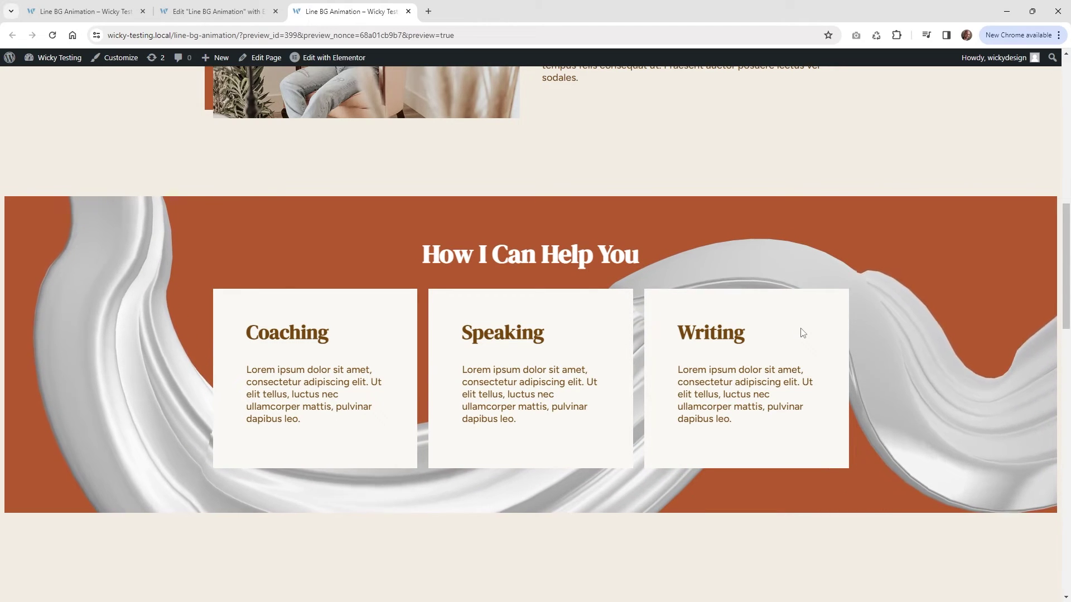
pyautogui.press('F5')
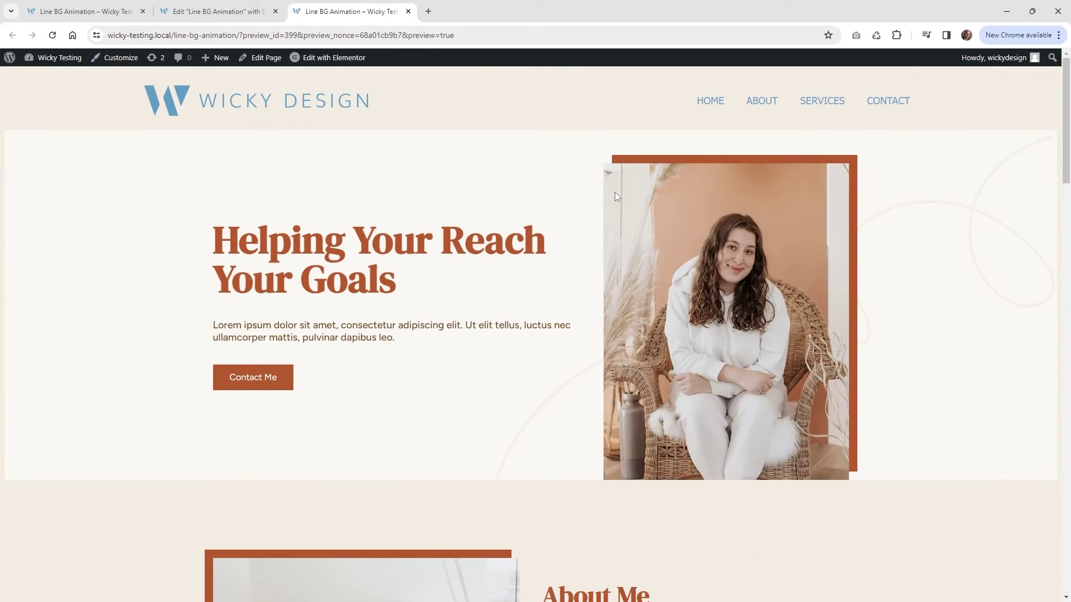
pyautogui.scroll(-8, 504, 249)
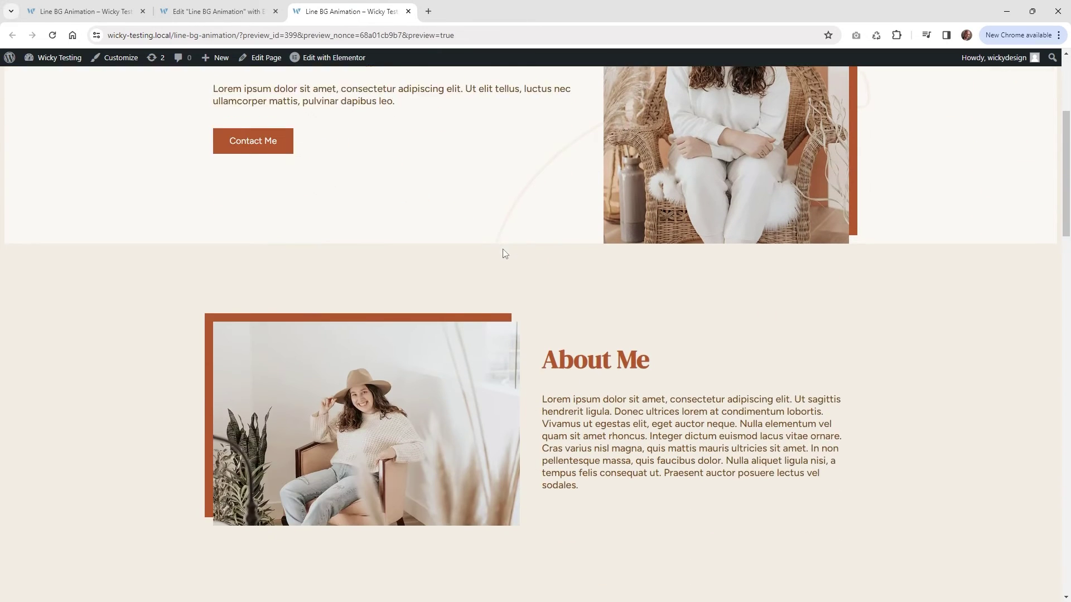
pyautogui.scroll(-3, 718, 377)
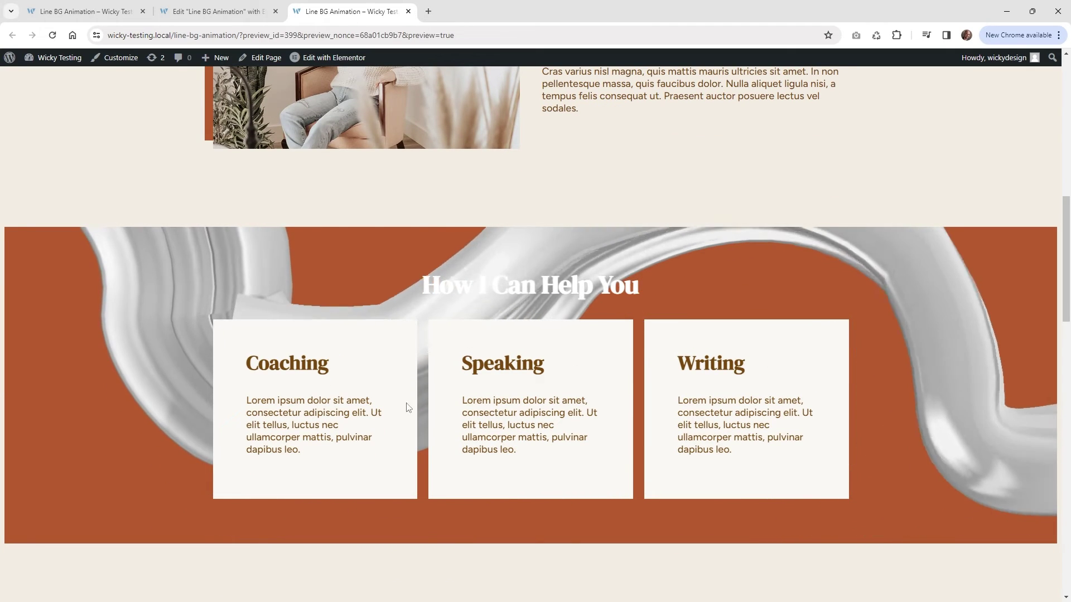
pyautogui.scroll(3, 898, 462)
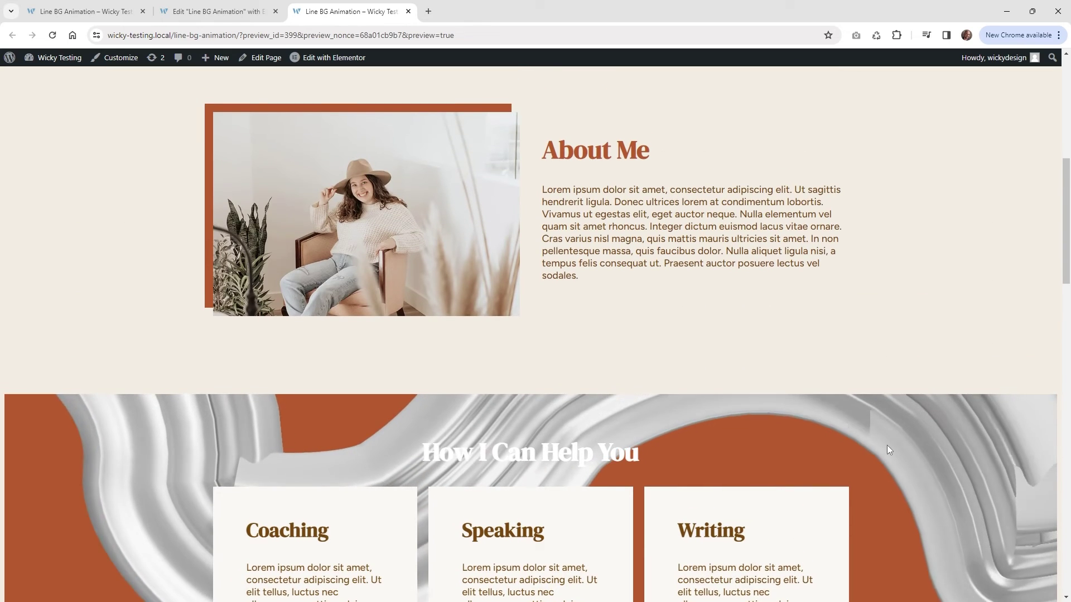
pyautogui.scroll(-2, 887, 450)
pyautogui.scroll(-7, 885, 445)
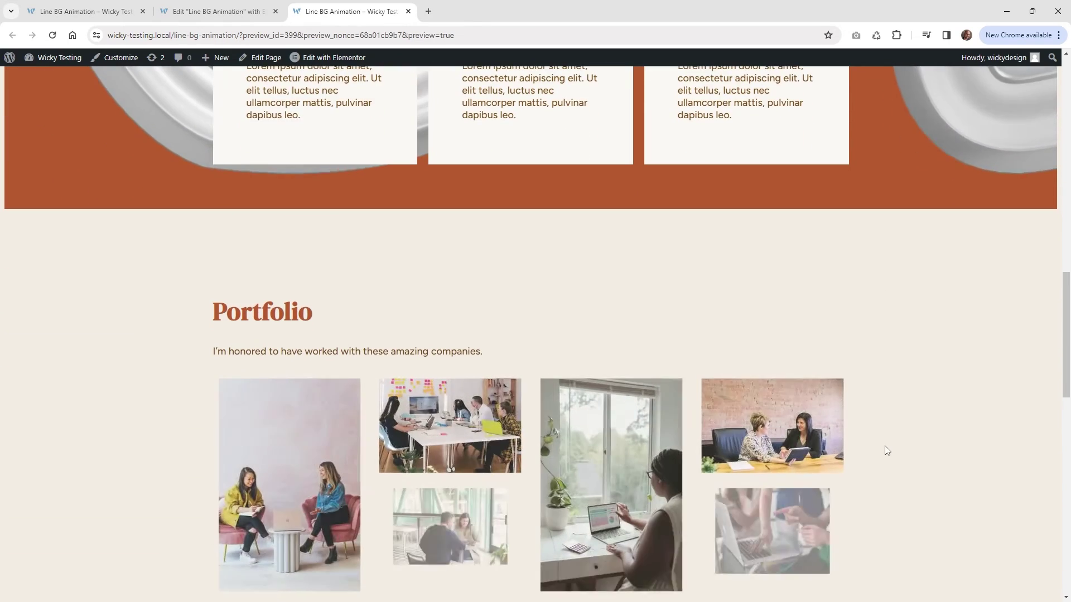
pyautogui.scroll(2, 884, 446)
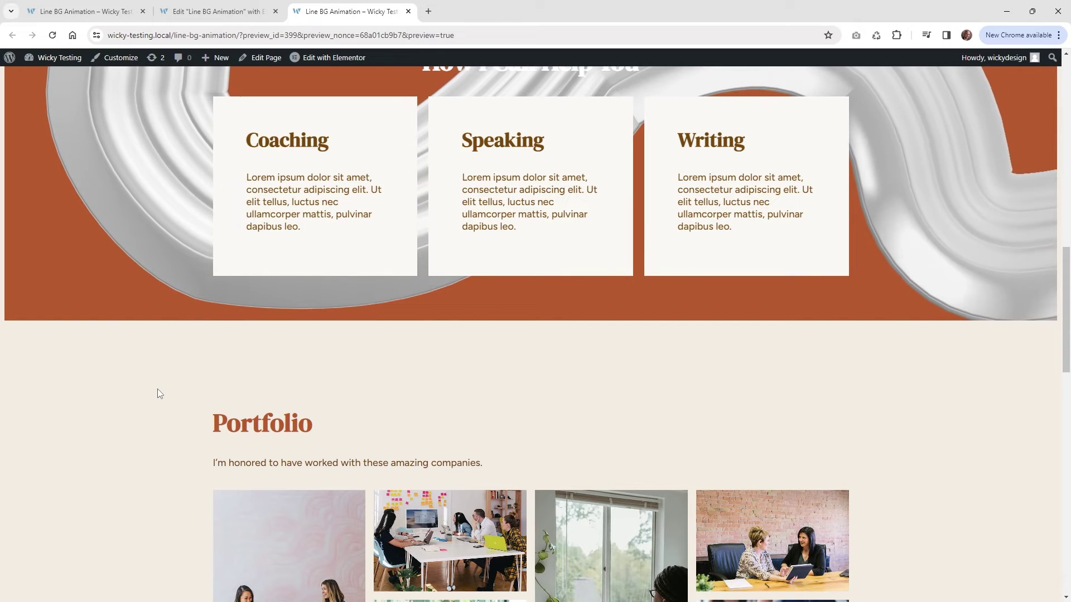
pyautogui.scroll(2, 157, 389)
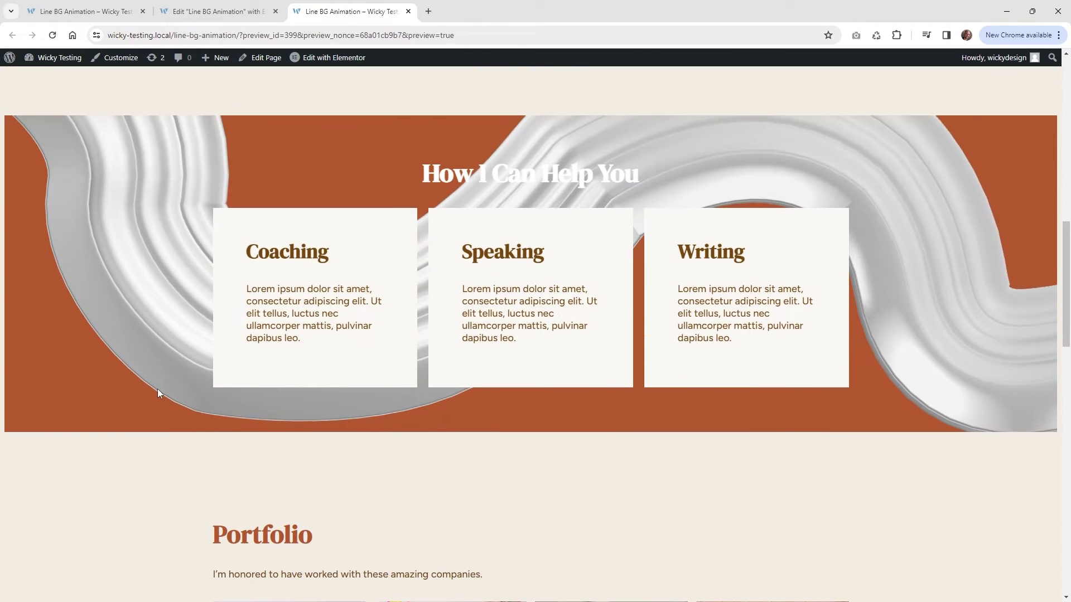
pyautogui.scroll(4, 158, 390)
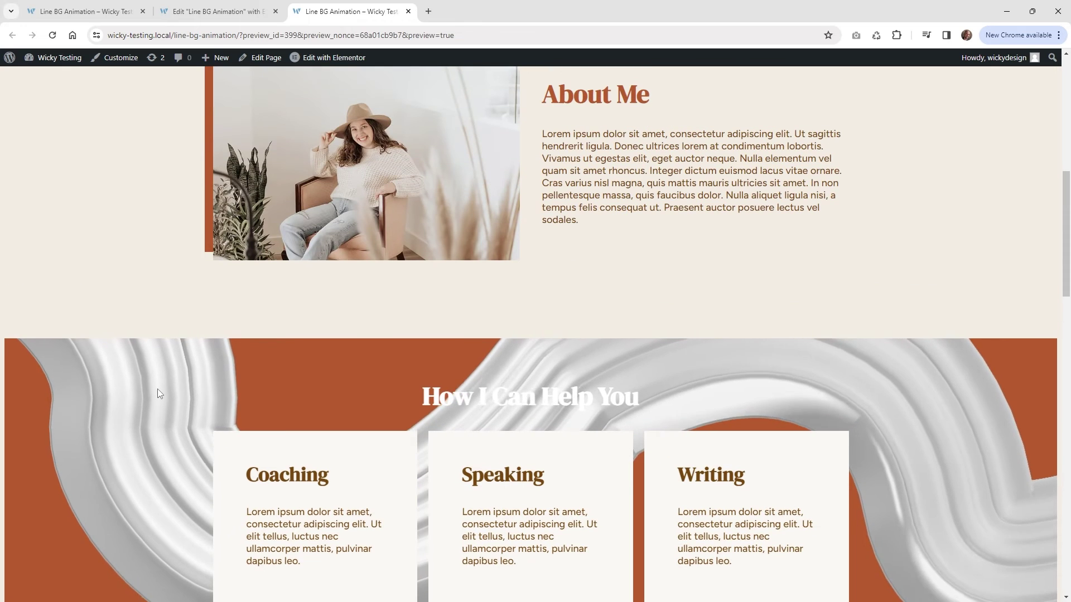
pyautogui.scroll(2, 157, 390)
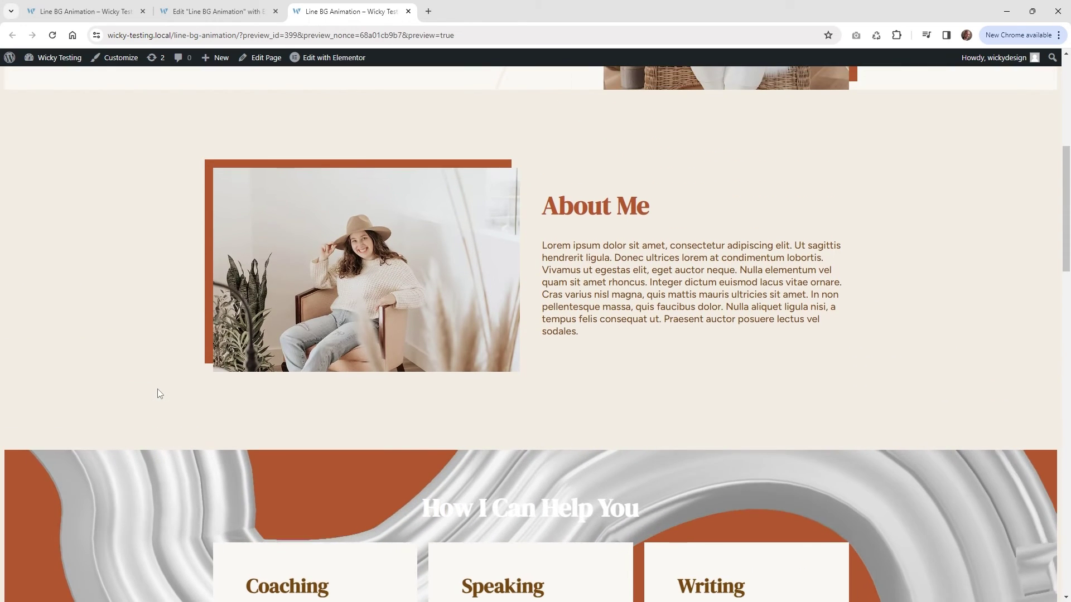
# - Insert a loading attribute before url in the HTML widget's spline-viewer tag
pyautogui.click(250, 9)
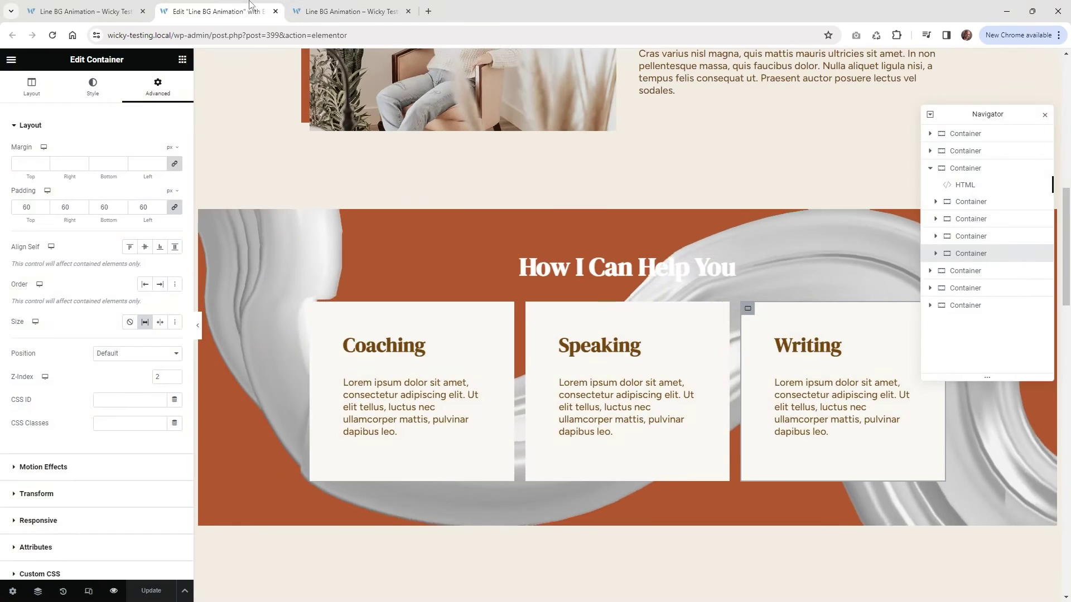
pyautogui.click(971, 184)
pyautogui.click(47, 86)
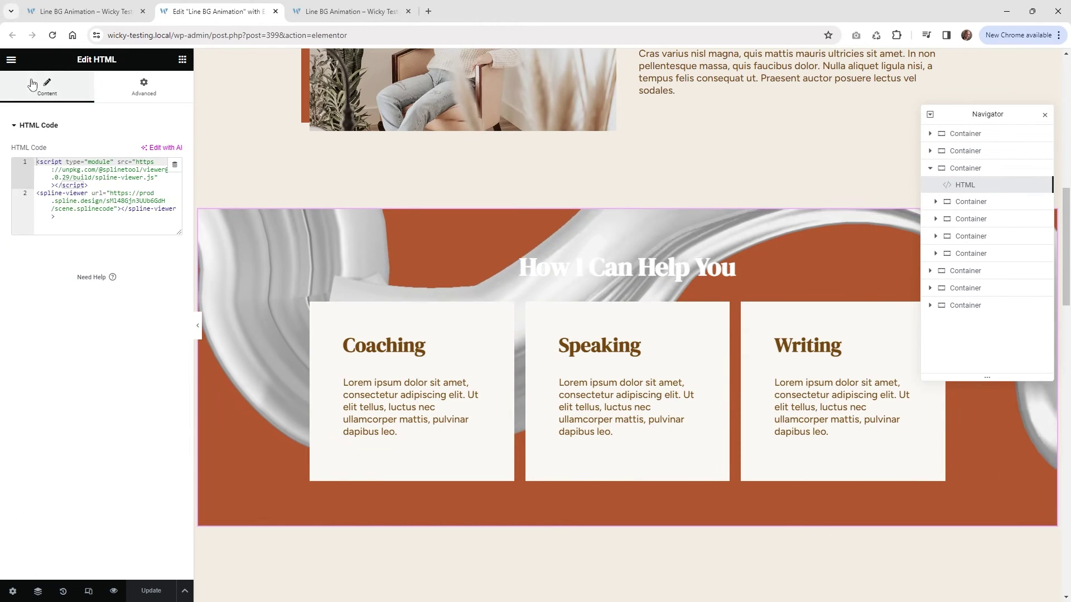
pyautogui.click(62, 193)
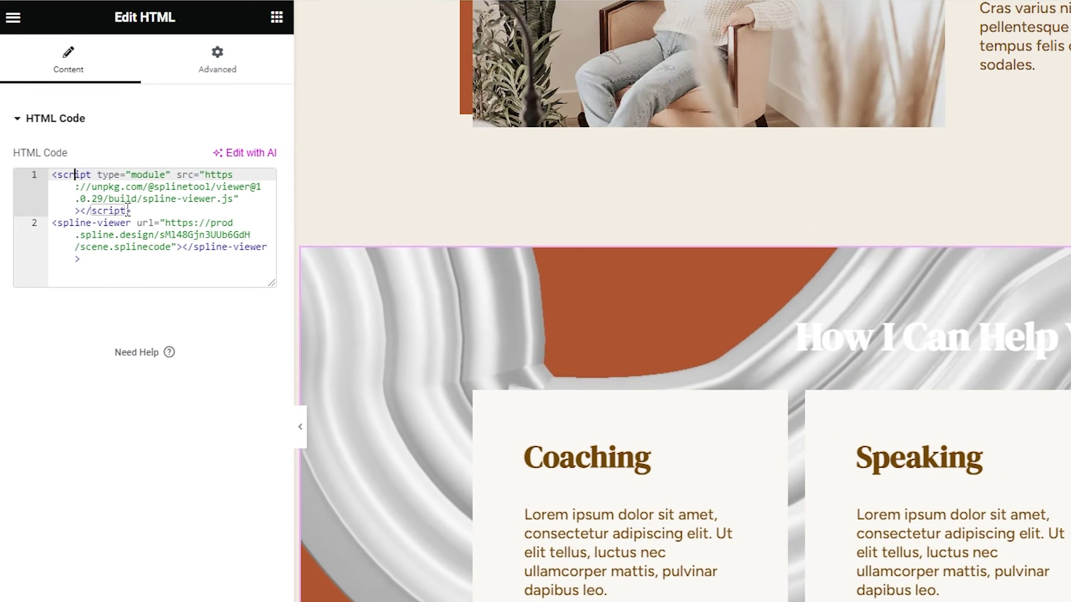
pyautogui.moveTo(88, 185); pyautogui.dragTo(30, 151)
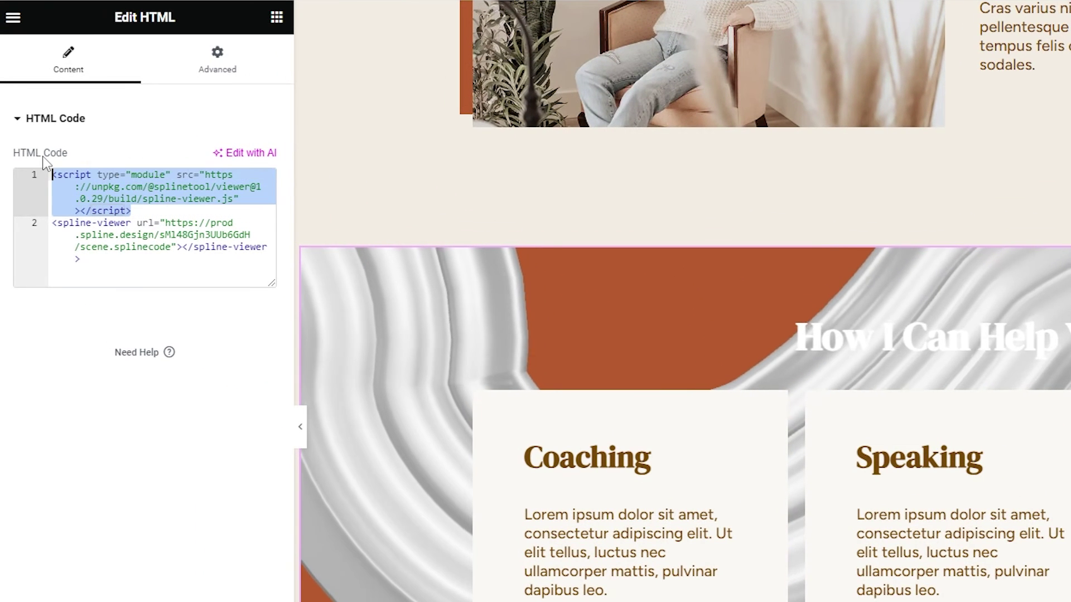
pyautogui.click(138, 223)
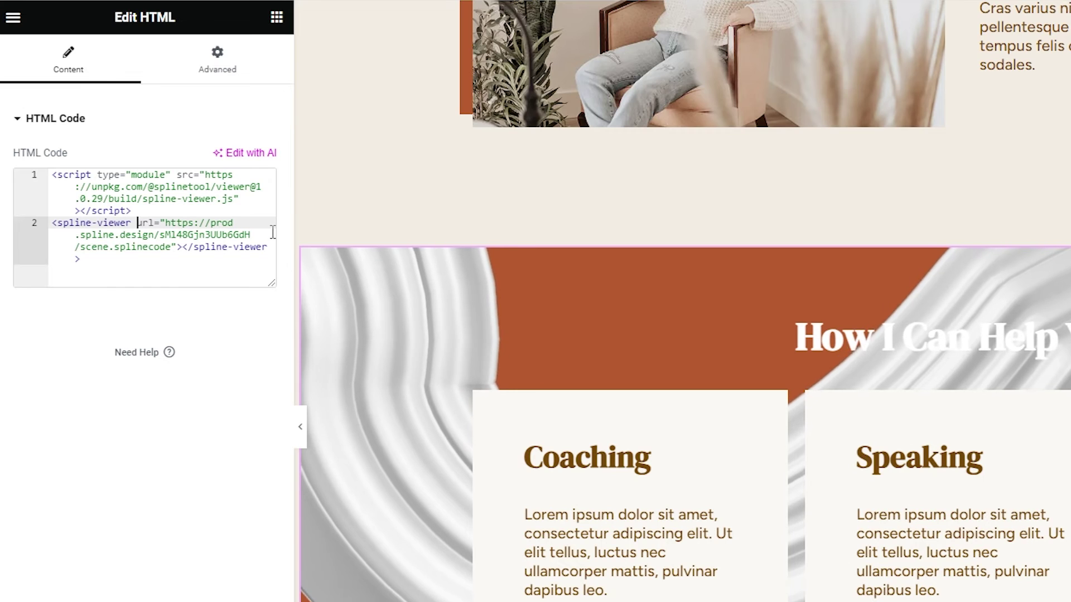
pyautogui.write('loading')
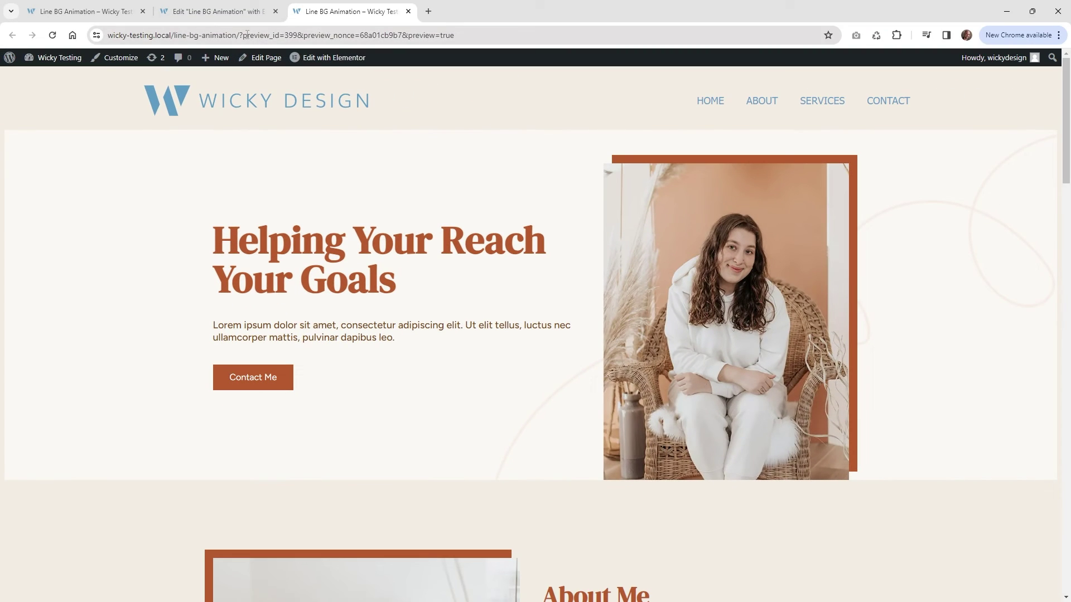
# - Reload the live page without preview parameters and scroll to check the wave section
pyautogui.moveTo(272, 36)
pyautogui.mouseDown()
pyautogui.moveTo(653, 35)
pyautogui.moveTo(865, 57)
pyautogui.mouseUp()
pyautogui.press('BackSpace')
pyautogui.press('Return')
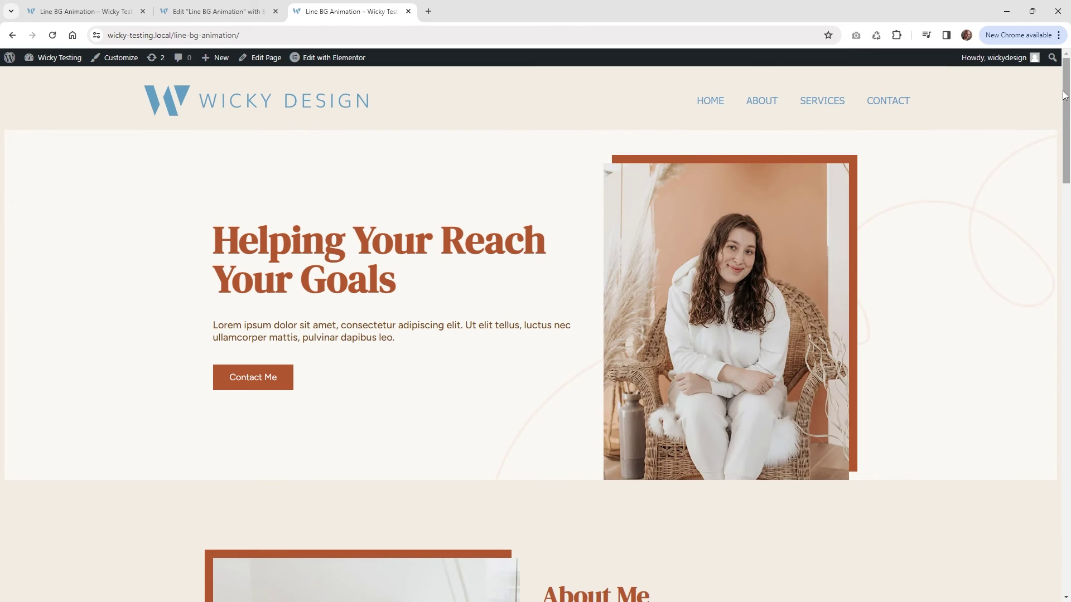
pyautogui.moveTo(1064, 95)
pyautogui.mouseDown()
pyautogui.moveTo(1065, 233)
pyautogui.moveTo(1064, 92)
pyautogui.mouseUp()
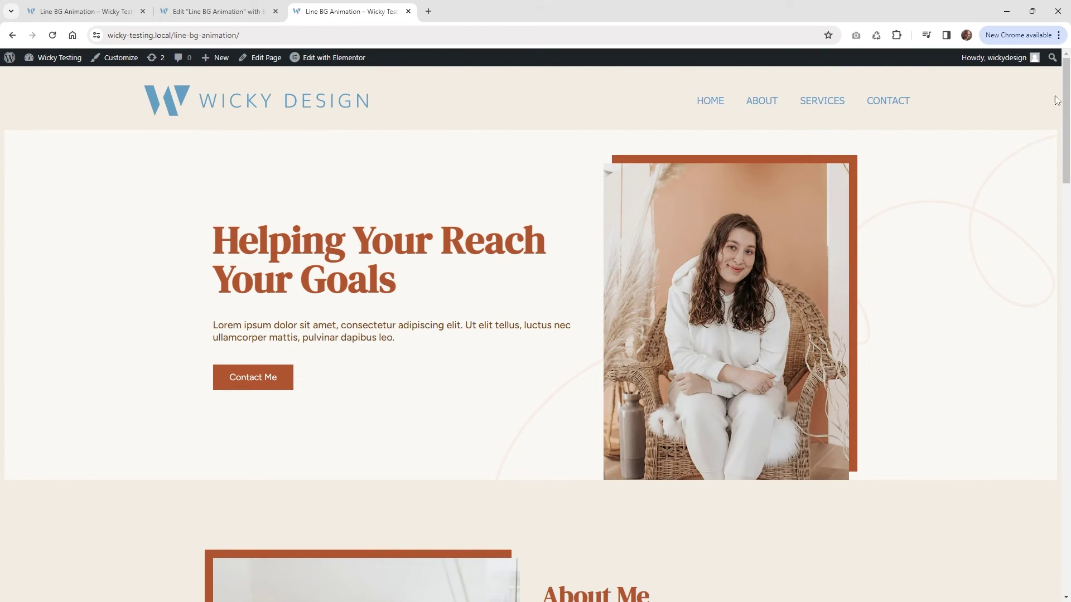
pyautogui.moveTo(1068, 86); pyautogui.dragTo(1065, 196)
pyautogui.hotkey('ctrl', 'shift', 'Tab')
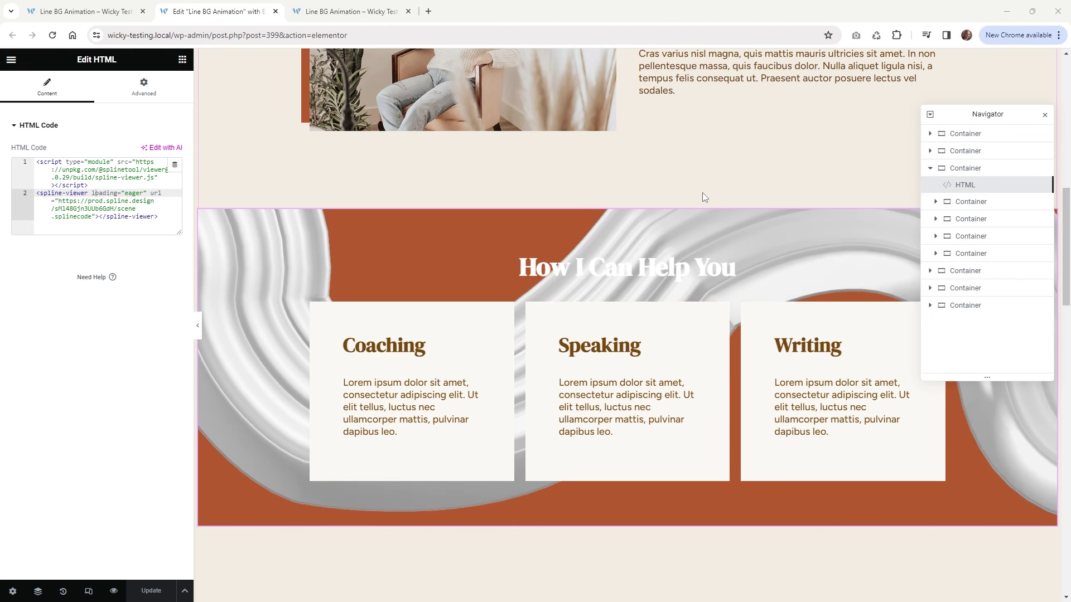